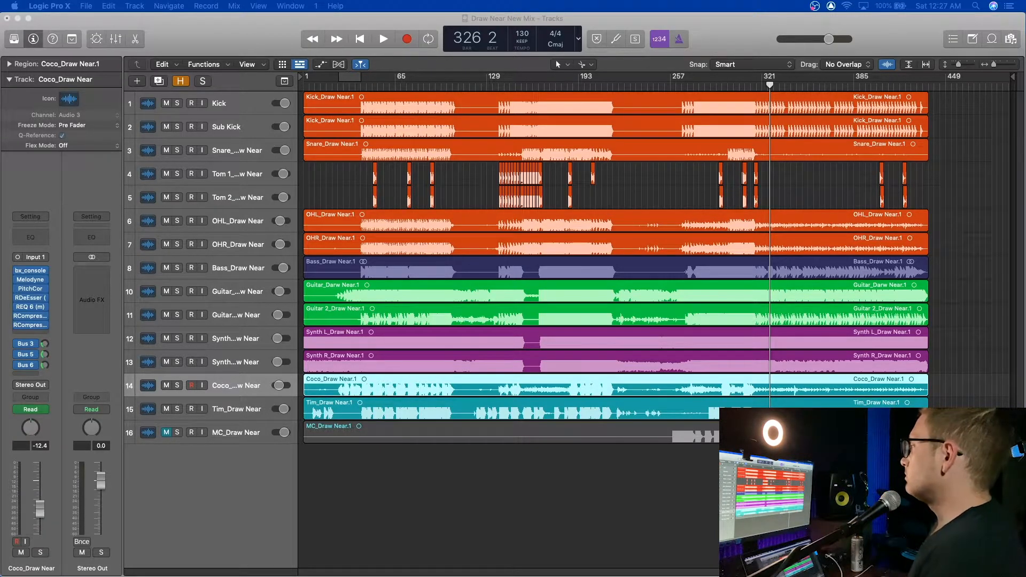
- Open the mixer and load the user channel strip setting Zakk Mastering PLA on the stereo output channel
left_click(720, 23)
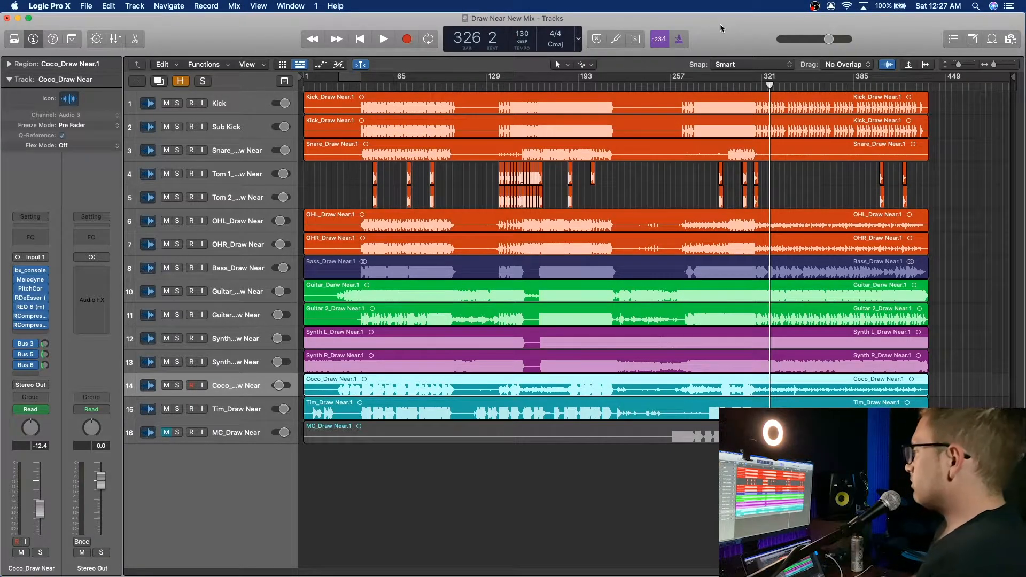
key("x")
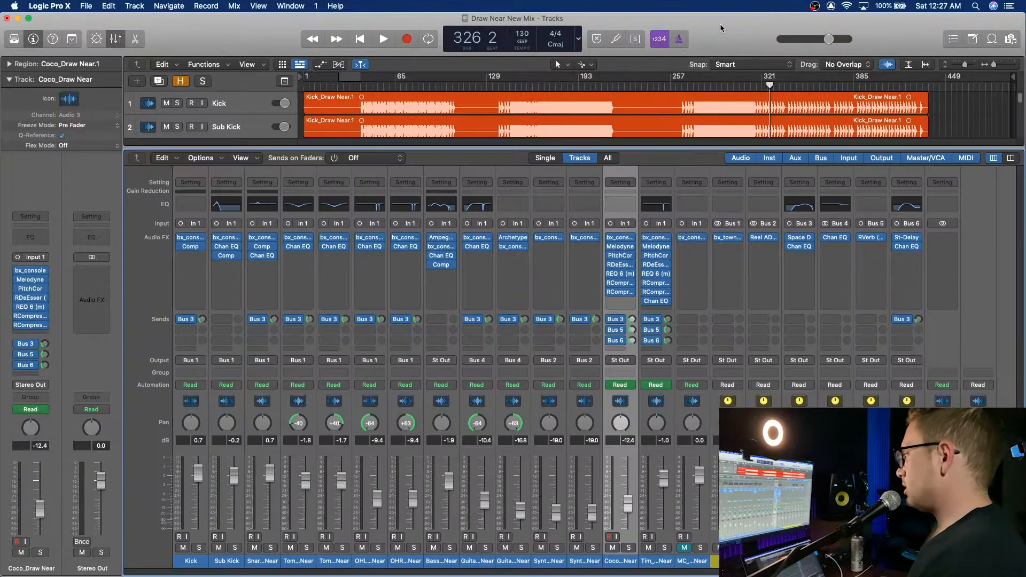
left_click(948, 185)
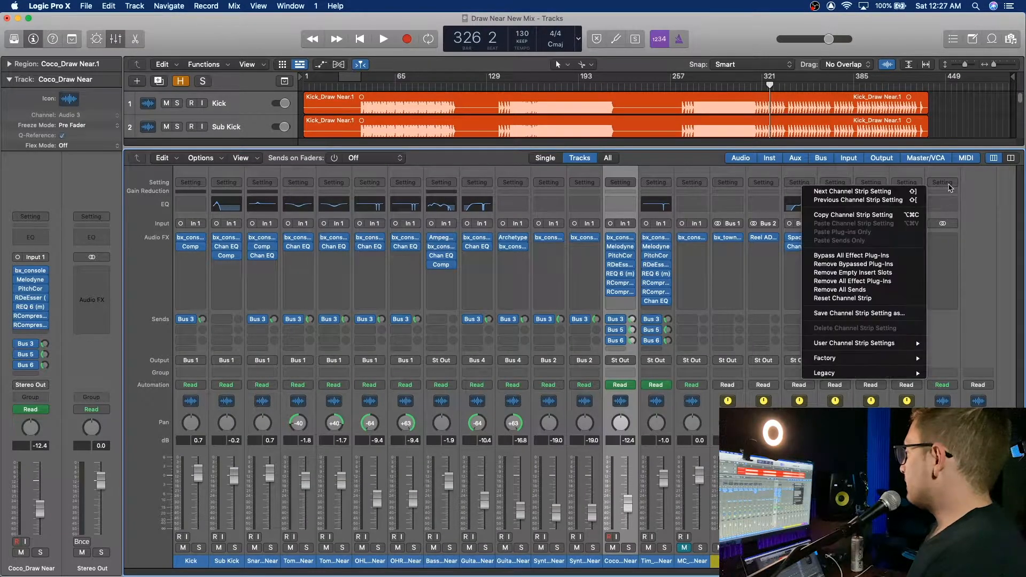
mouse_move(862, 347)
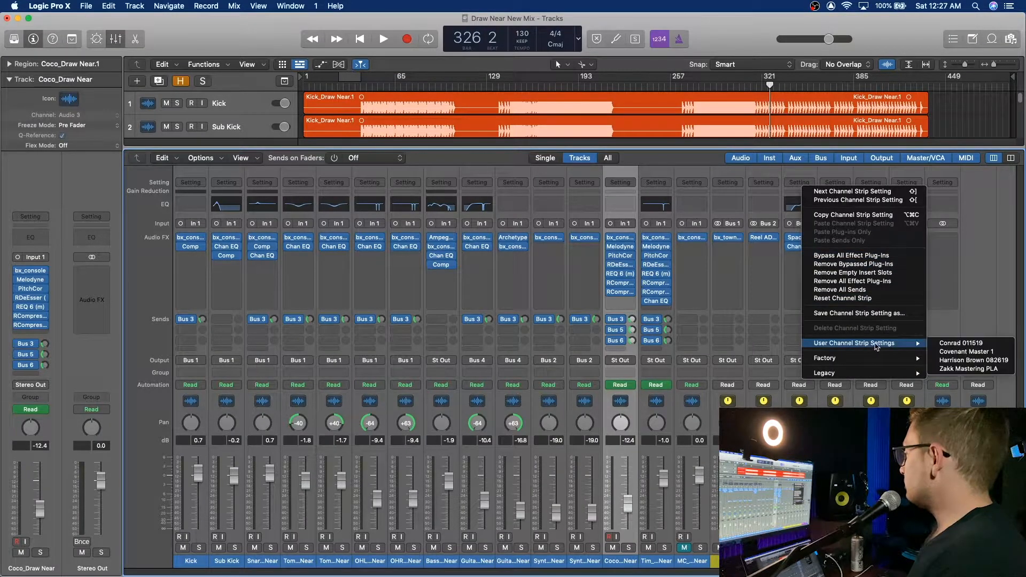
left_click(958, 370)
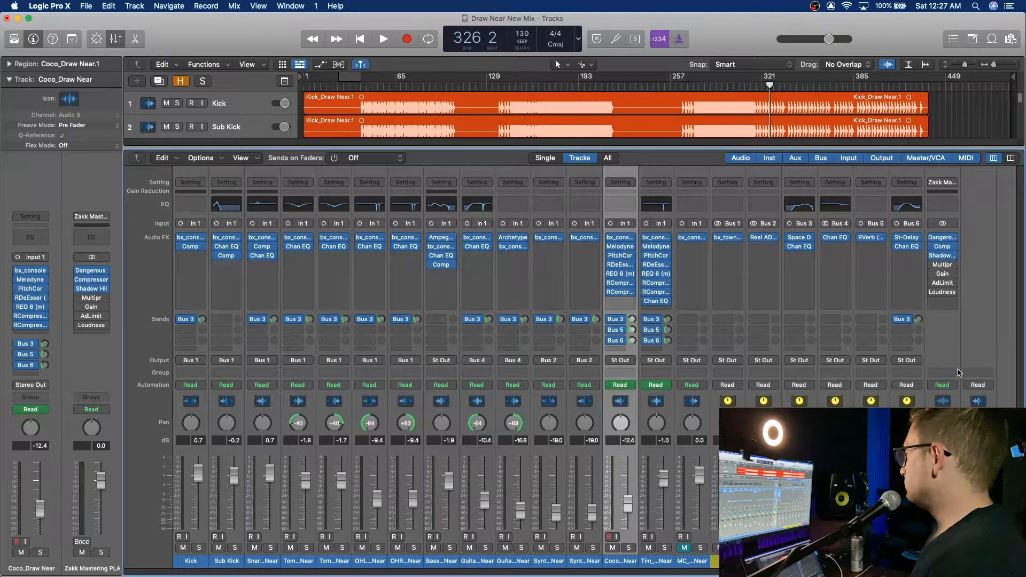
- Bypass the Compressor and Shadow Hills plug-ins on the stereo output channel, and hide the mixer
left_click(931, 256)
left_click(932, 246)
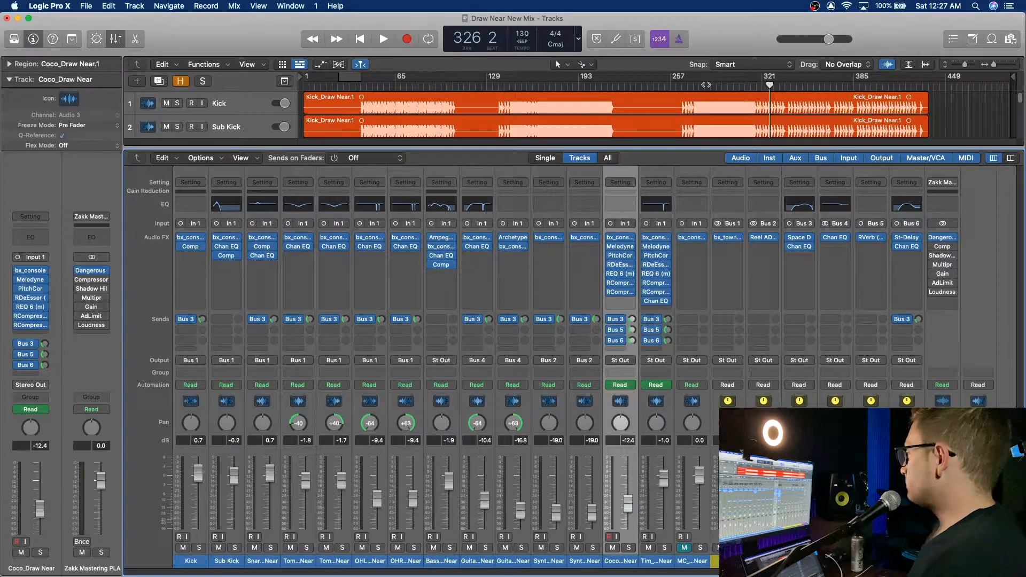
left_click(707, 86)
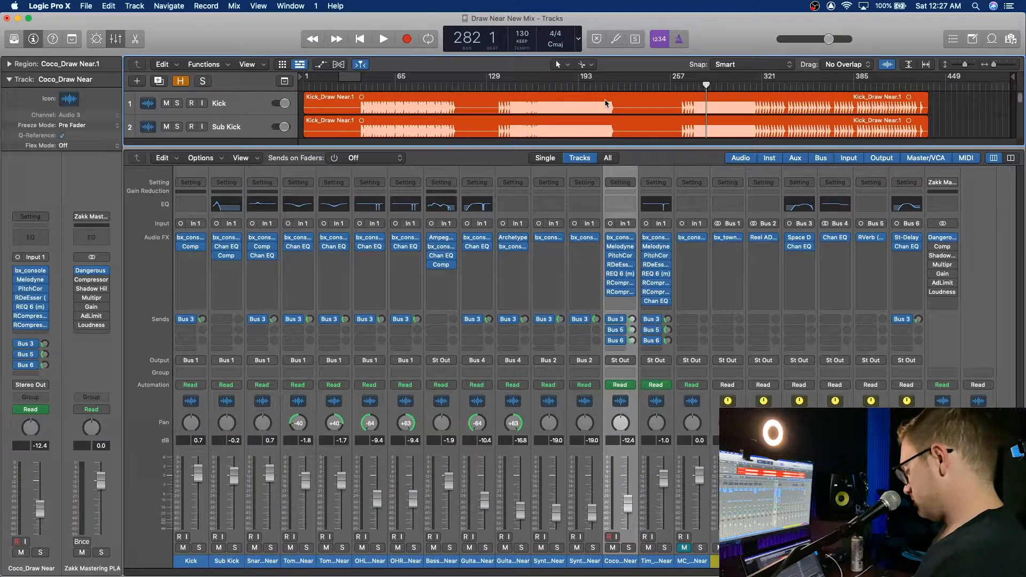
key("x")
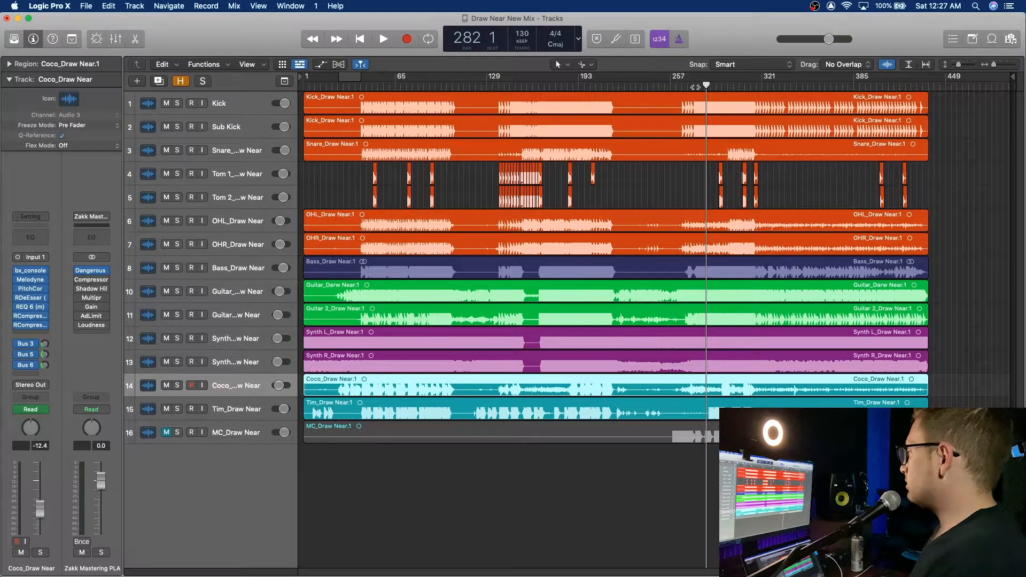
- Turn off waveform zoom in the tracks area and start playback from bar 184
left_click(633, 86)
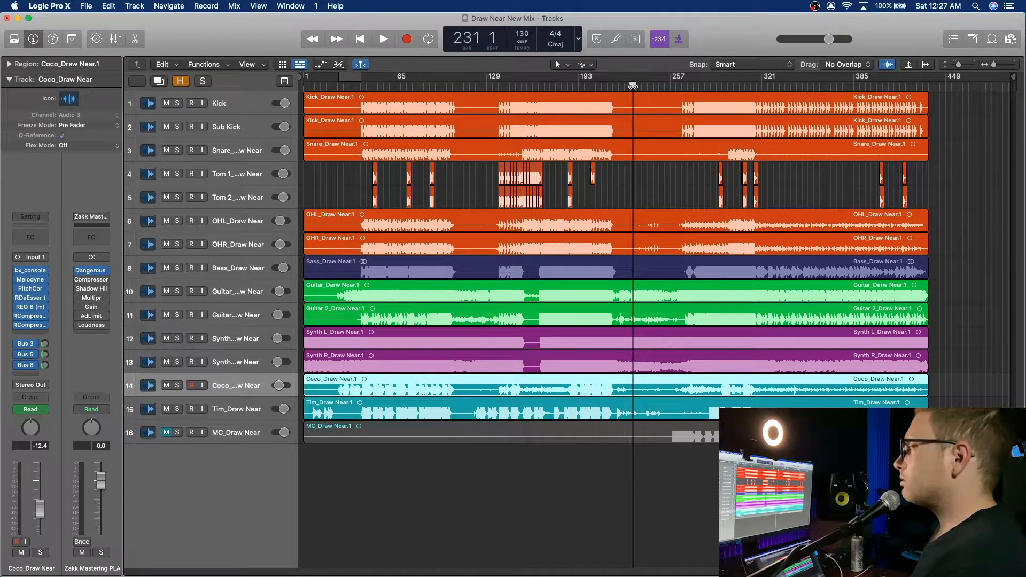
left_click(887, 65)
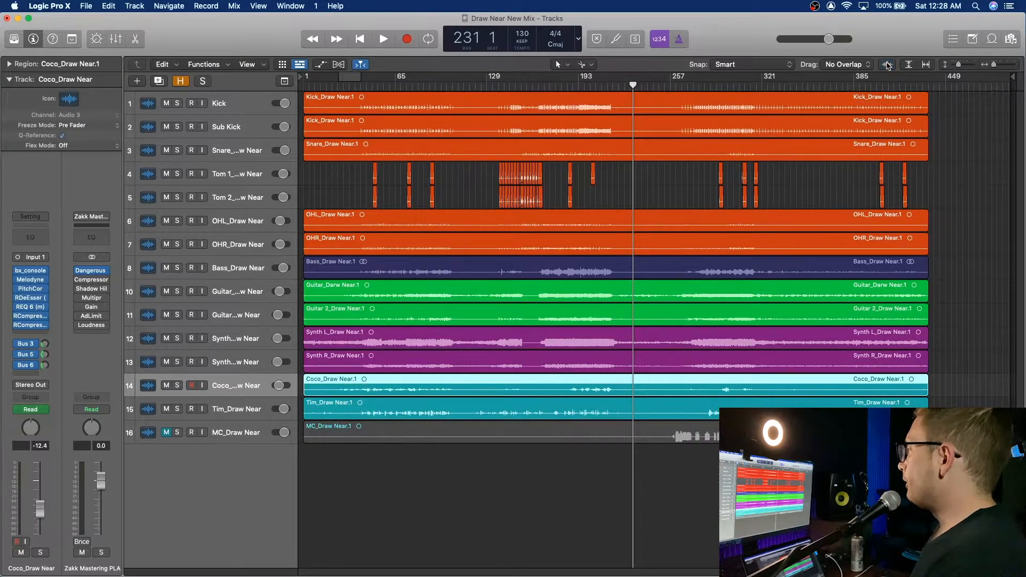
left_click(566, 89)
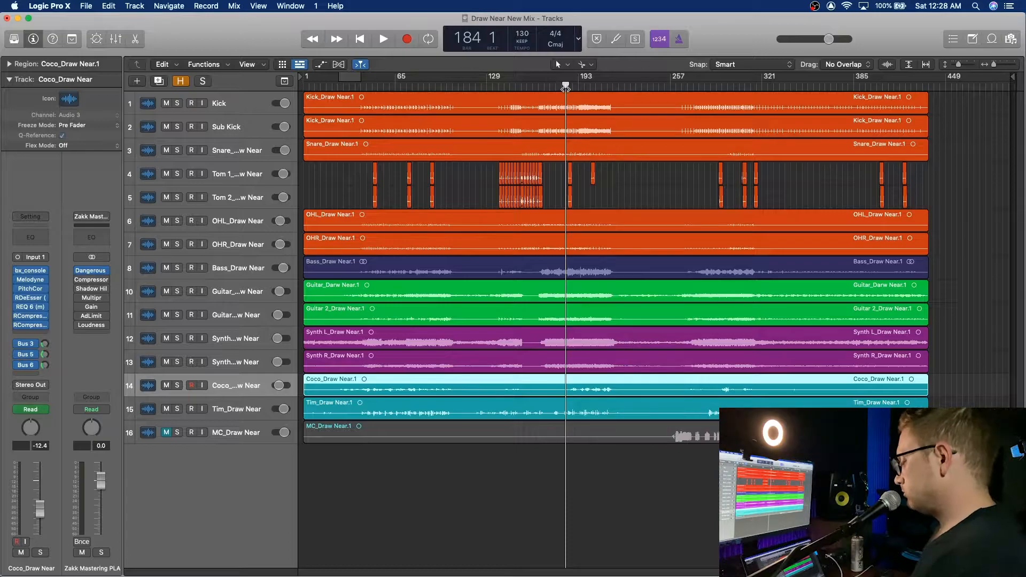
key("space")
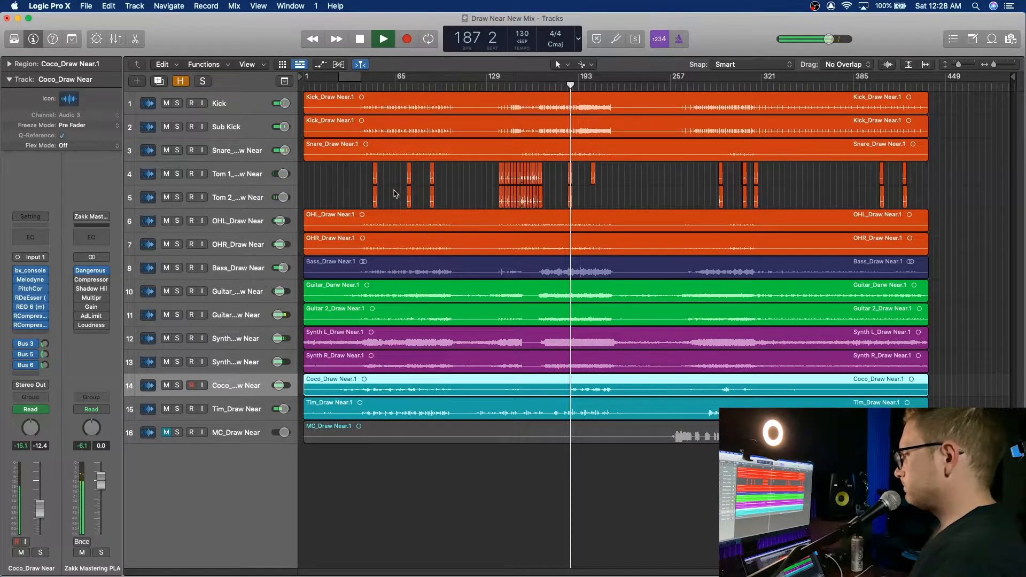
- Boost the high-frequency shelf level in the stereo output's Dangerous BAX EQ during playback, close the plug-in and stop playback
left_click(92, 271)
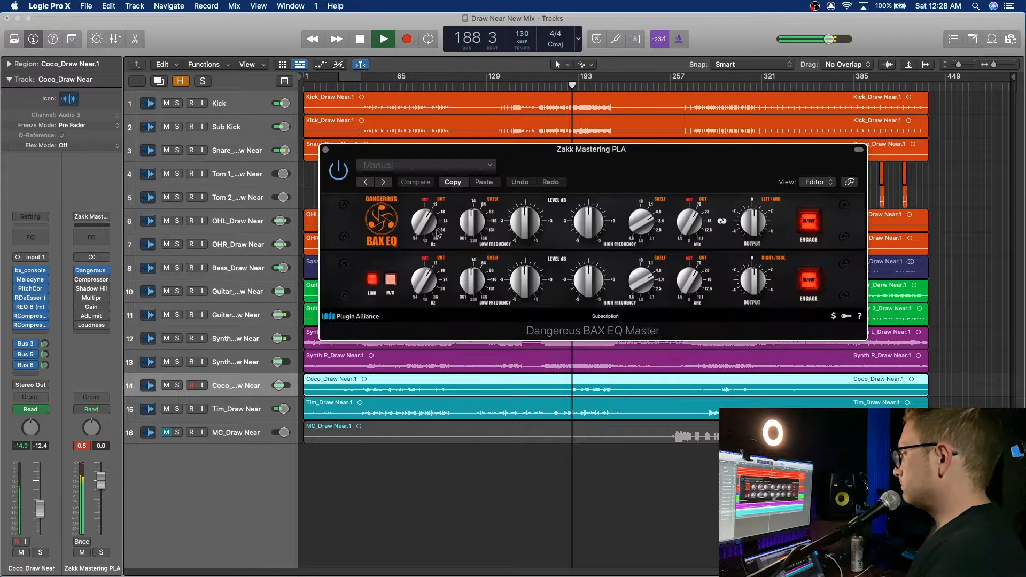
left_click_drag(660, 153, 595, 186)
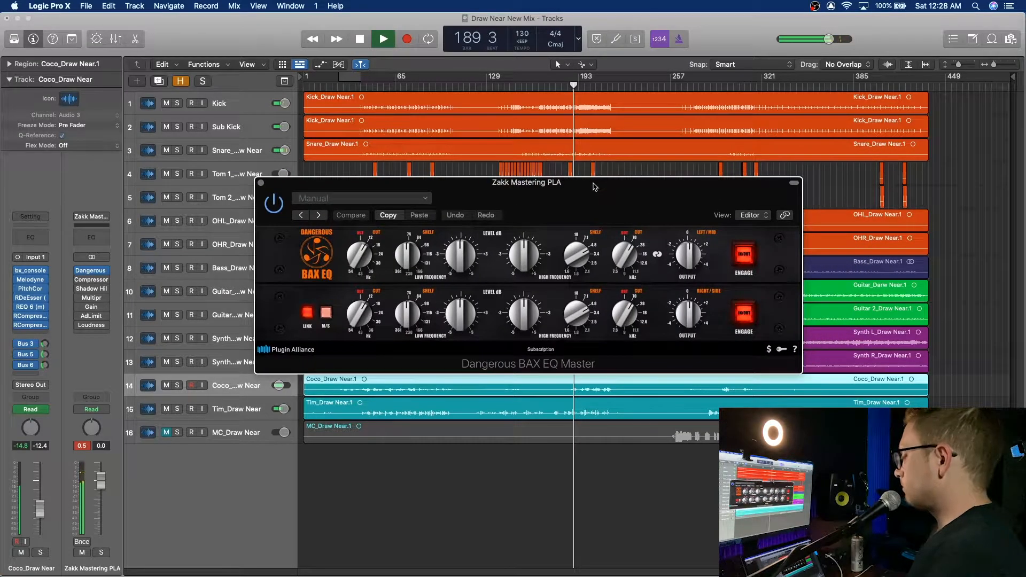
key("space")
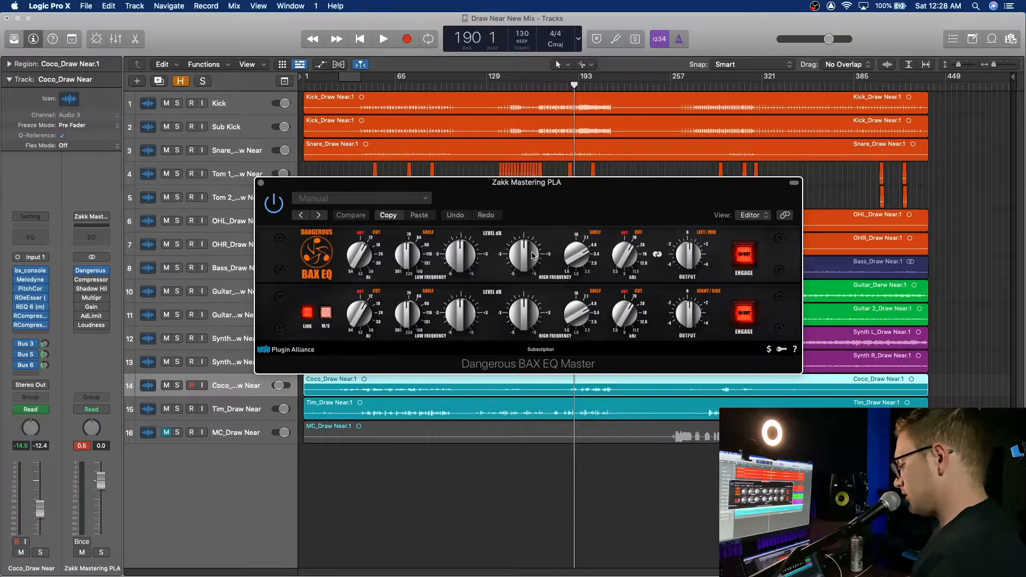
key("space")
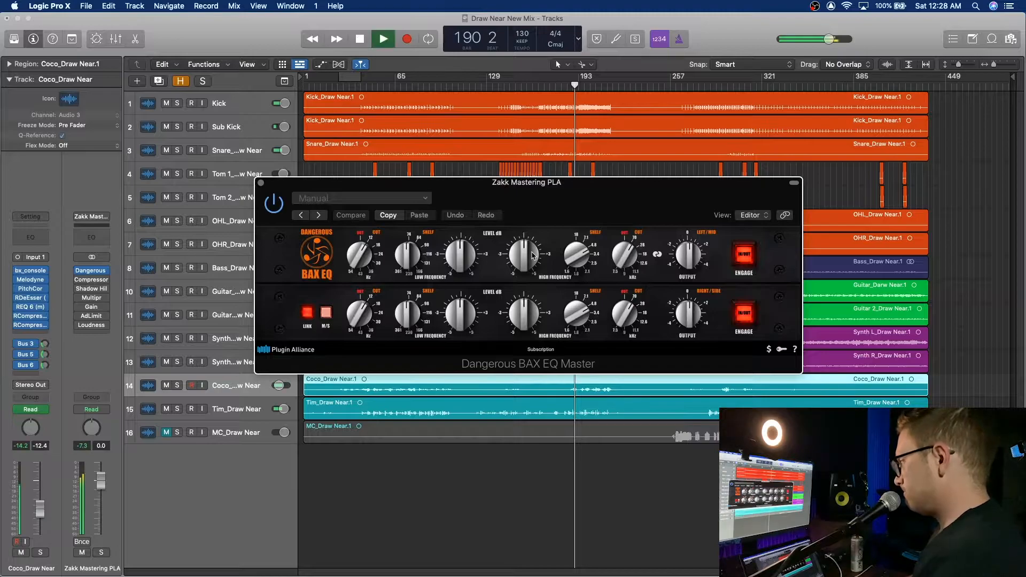
mouse_move(532, 256)
left_mouse_down()
mouse_move(550, 199)
mouse_move(534, 239)
left_mouse_up()
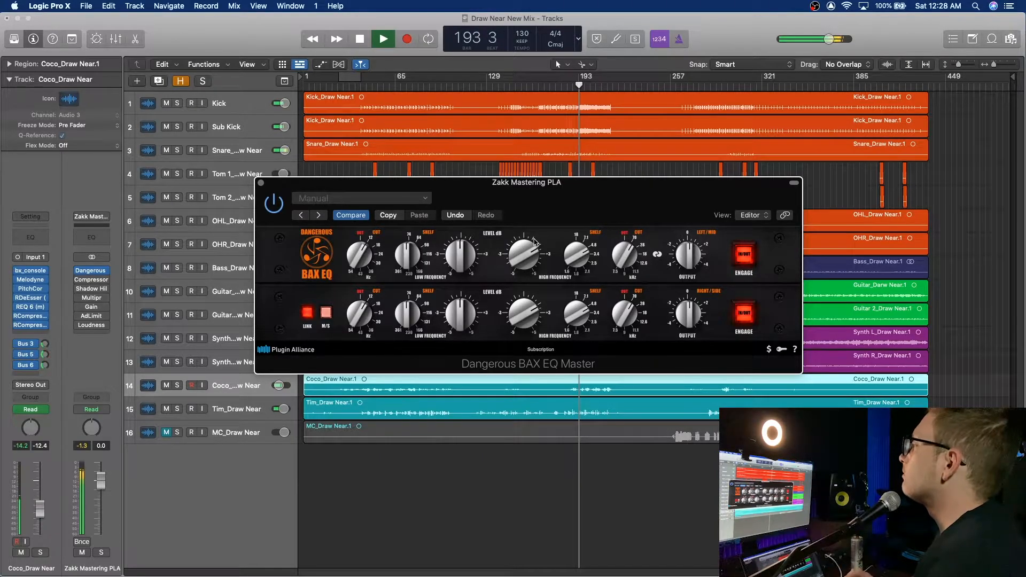
mouse_move(528, 253)
left_mouse_down()
mouse_move(535, 327)
mouse_move(533, 262)
left_mouse_up()
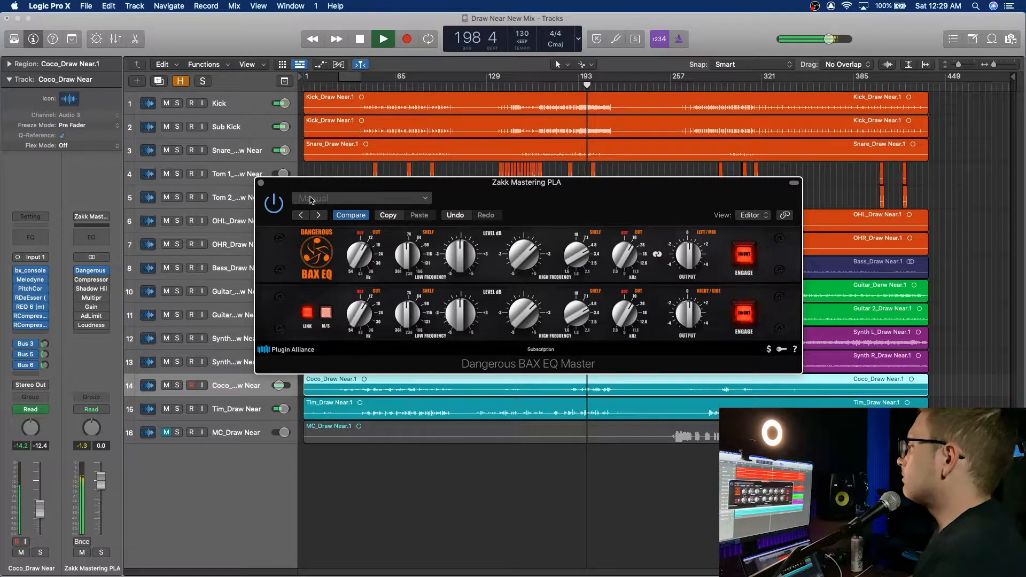
left_click(260, 182)
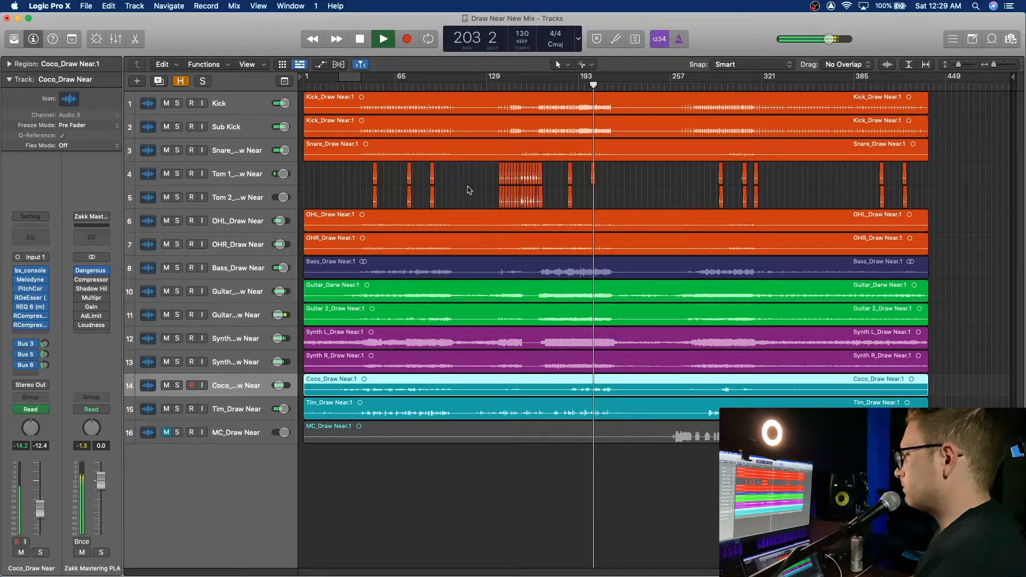
key("space")
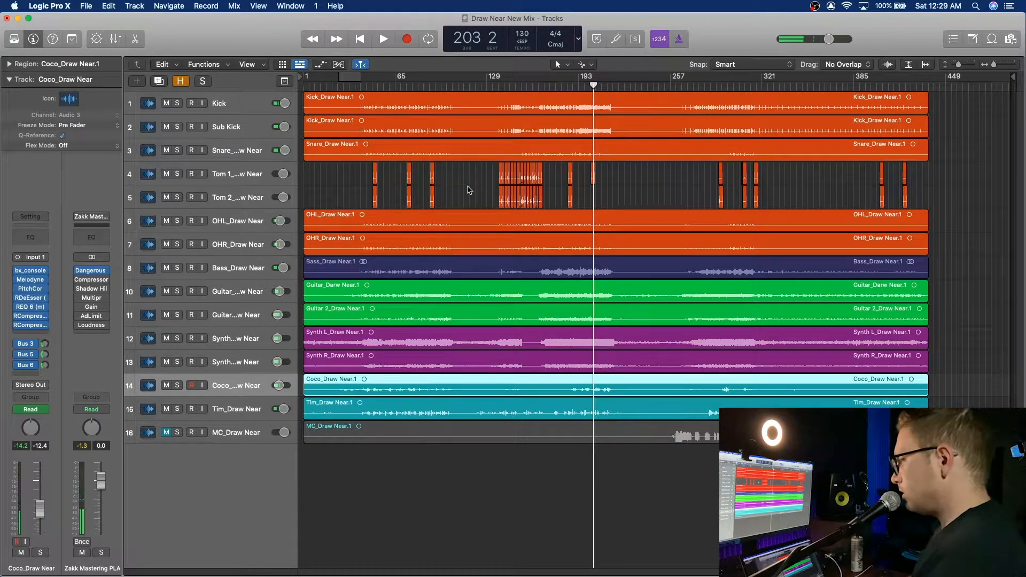
- Enable the stereo output's Compressor and raise its threshold to about -10 dB during playback, then close the plug-in
left_click(99, 283)
mouse_move(543, 509)
mouse_move(626, 510)
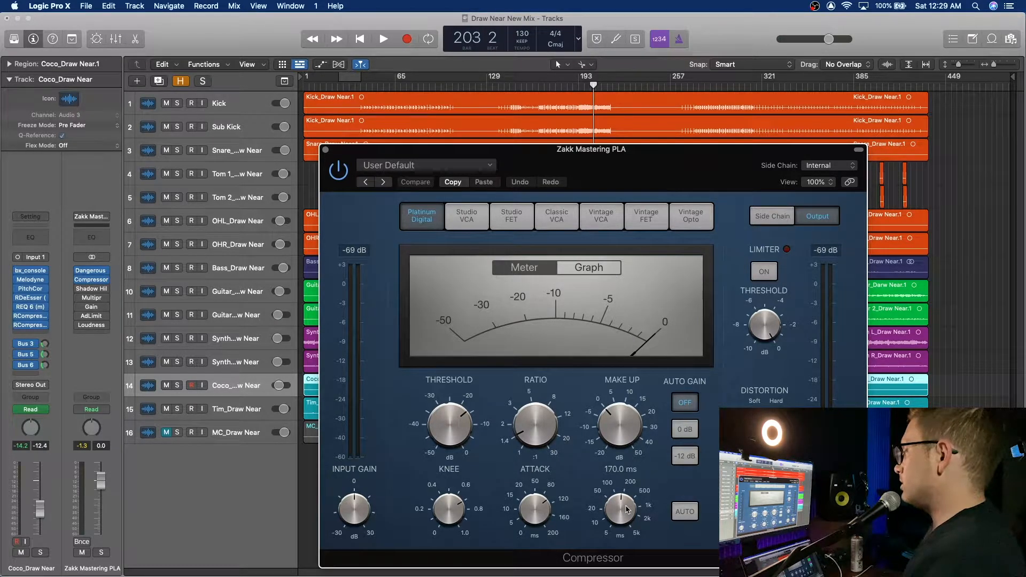
mouse_move(527, 435)
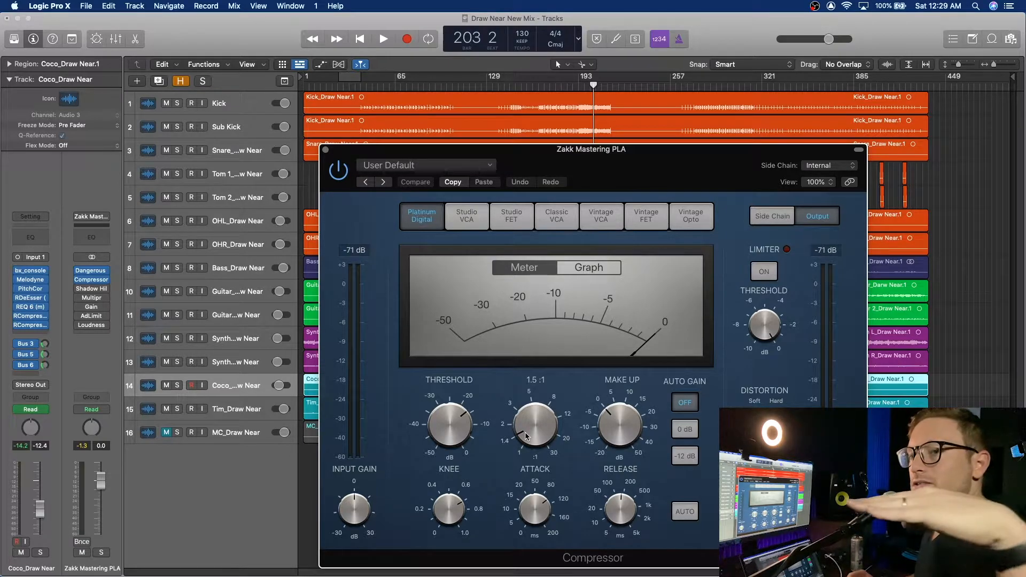
key("space")
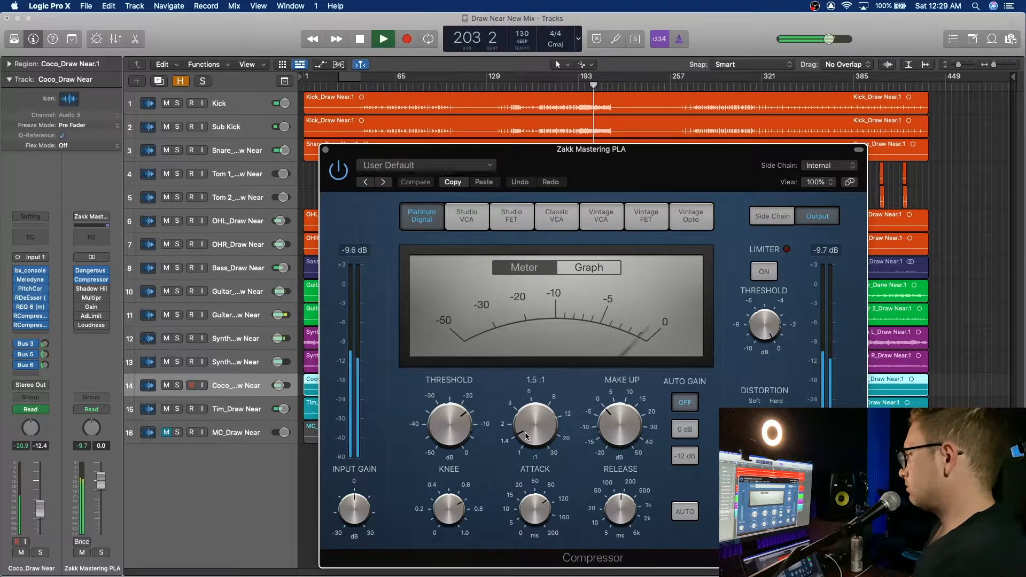
mouse_move(463, 424)
left_click_drag(462, 425, 465, 403)
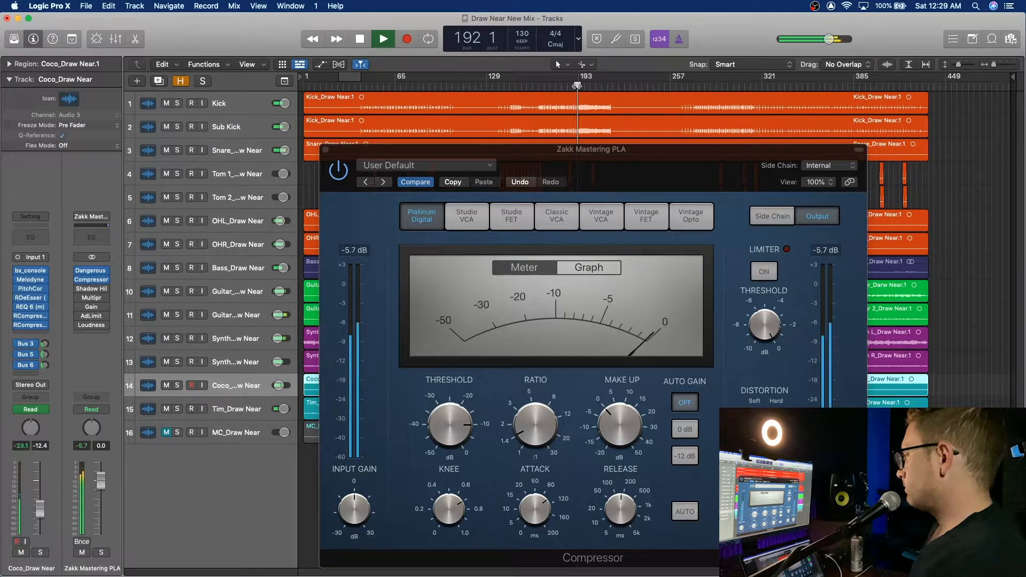
left_click_drag(459, 422, 459, 424)
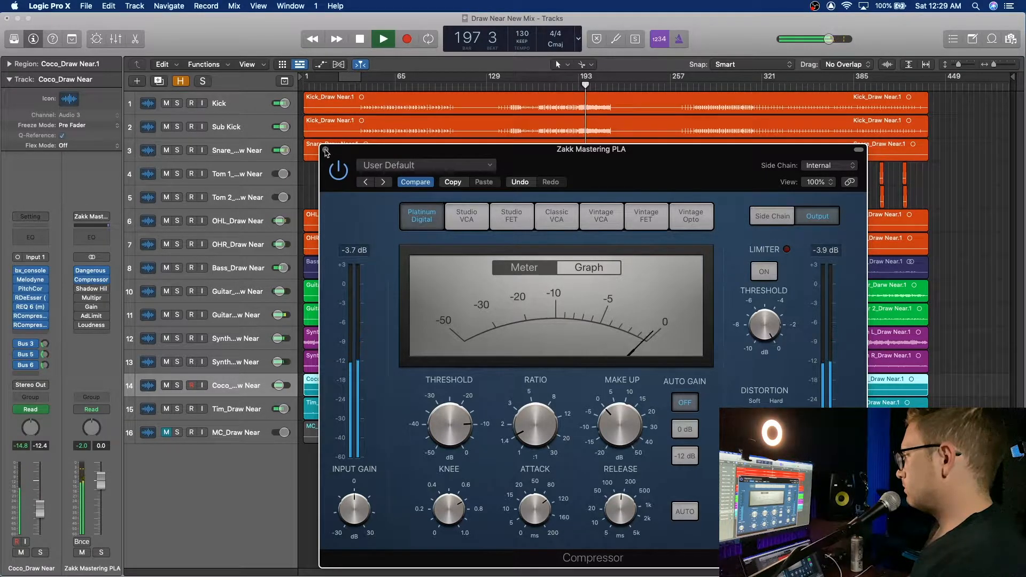
left_click(325, 150)
key("space")
- Enable the Shadow Hills compressor on the stereo output and set its output transformer to Iron
mouse_move(80, 289)
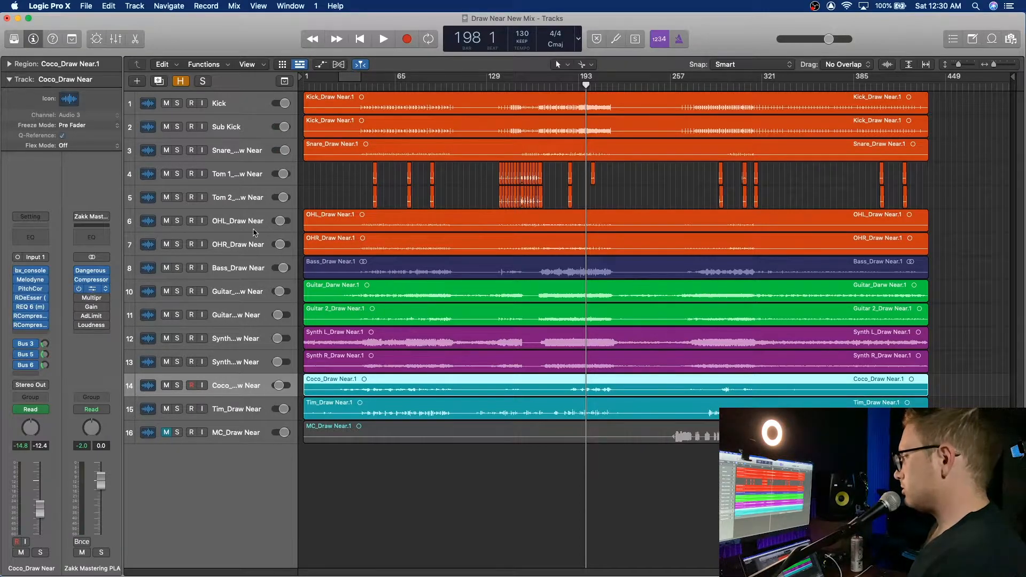
left_click(98, 290)
left_click_drag(667, 151, 581, 89)
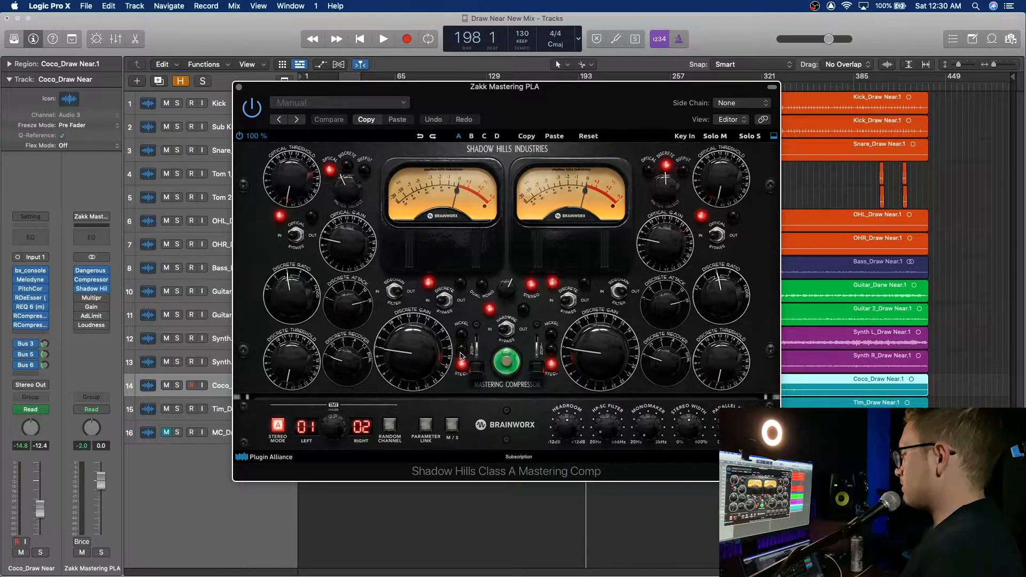
left_click(474, 368)
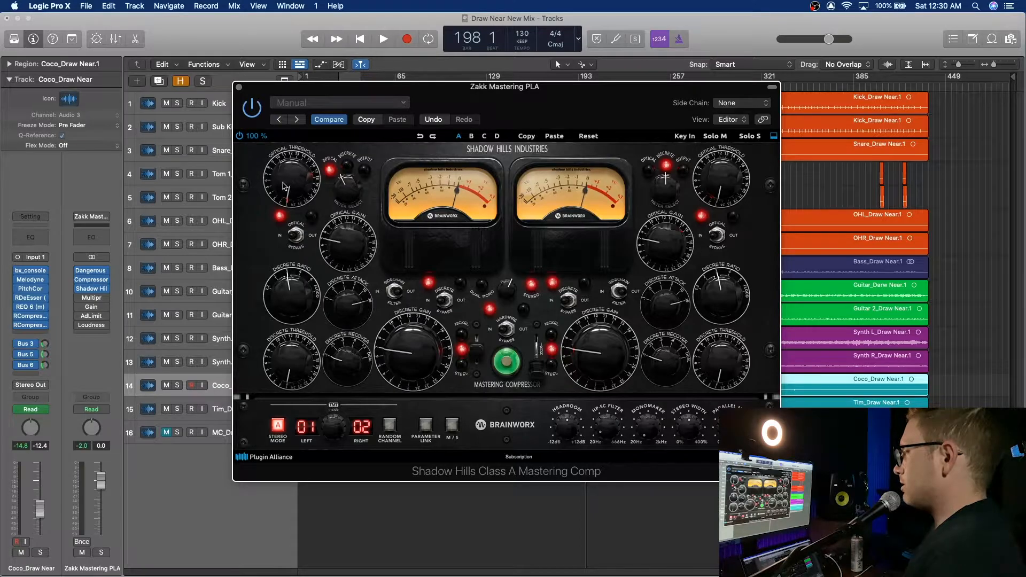
left_click_drag(454, 86, 462, 179)
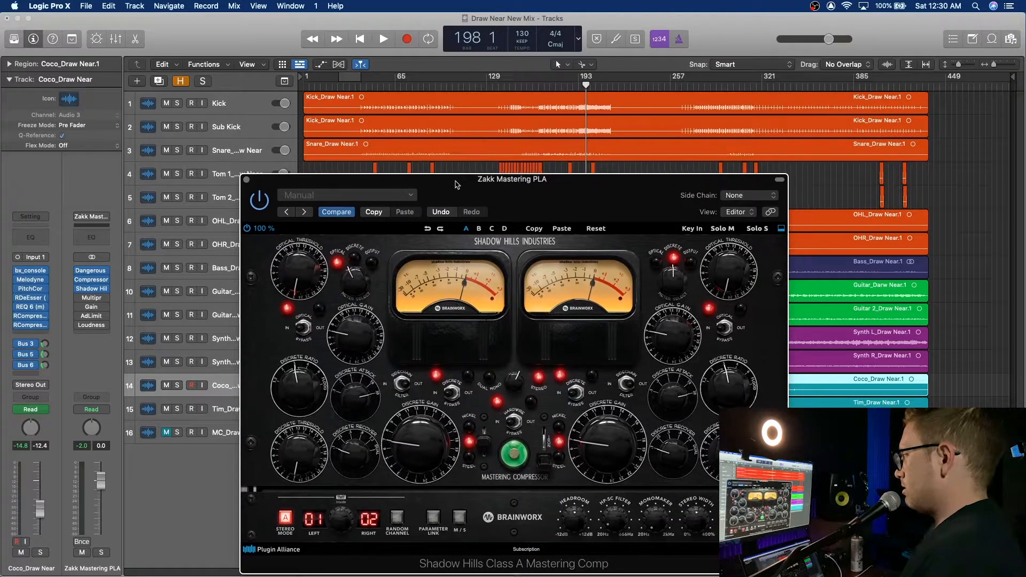
- Play the song from bar 181 and turn up the Shadow Hills compressor's optical threshold
left_click(561, 87)
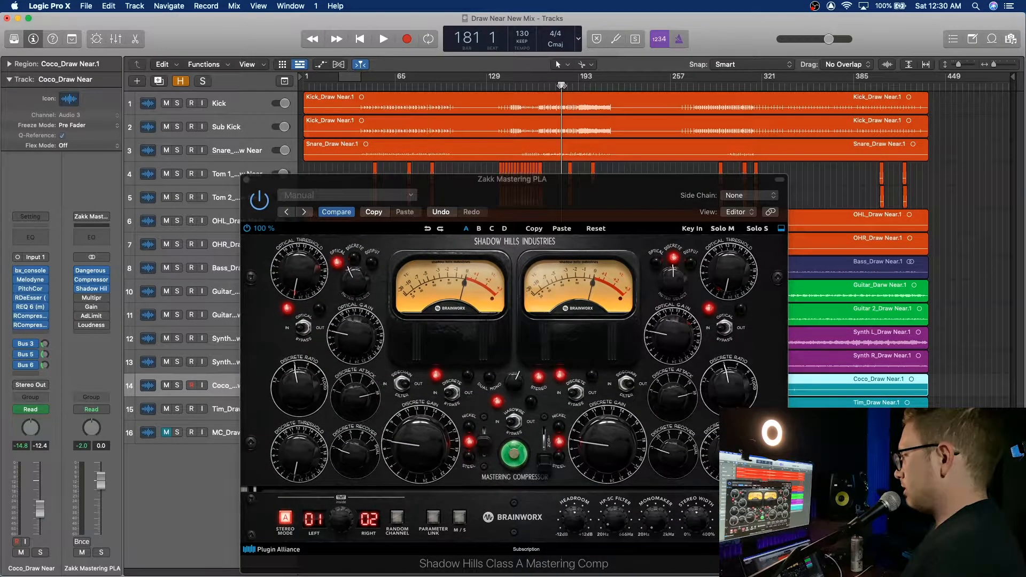
key("space")
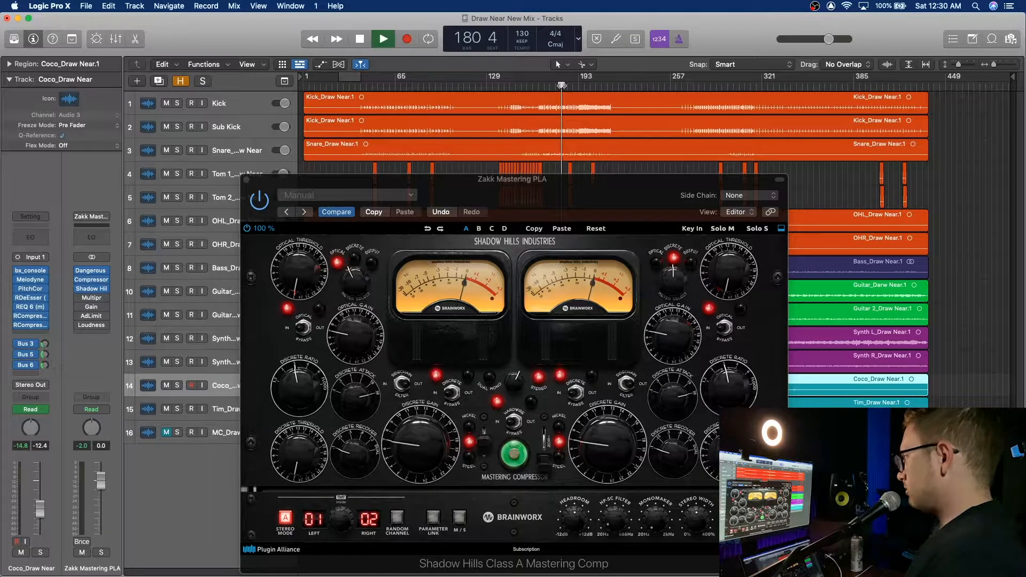
left_click(296, 267)
left_click_drag(296, 267, 327, 177)
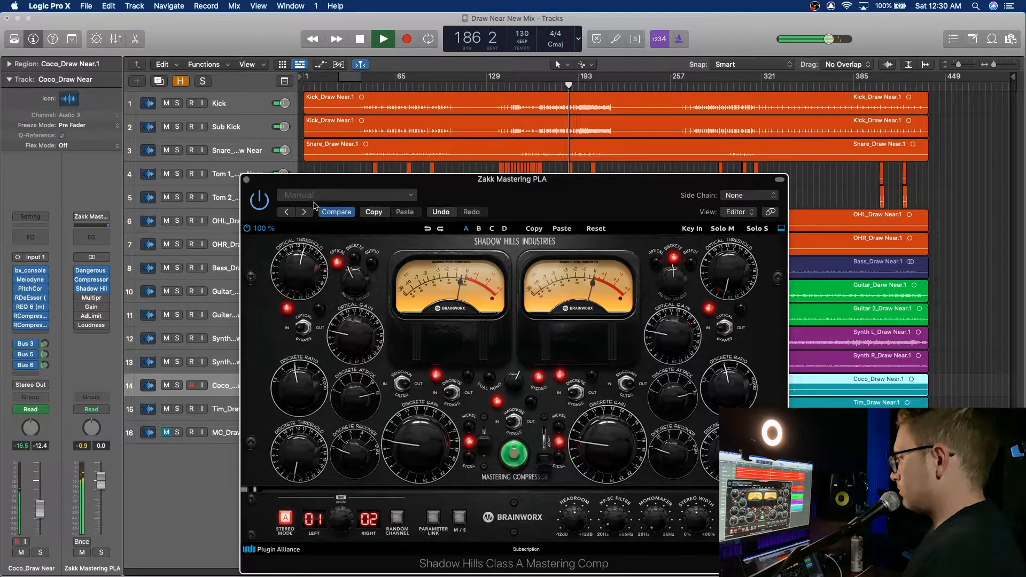
- Turn up the Shadow Hills compressor's discrete threshold, slightly increase its stereo width, and stop playback
left_click_drag(308, 449, 325, 383)
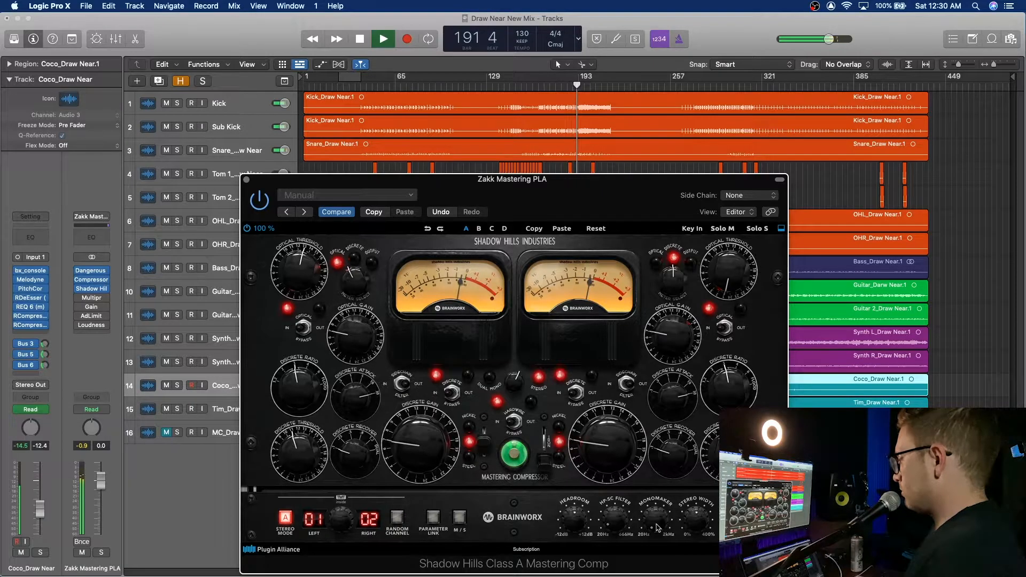
left_click_drag(696, 522, 696, 514)
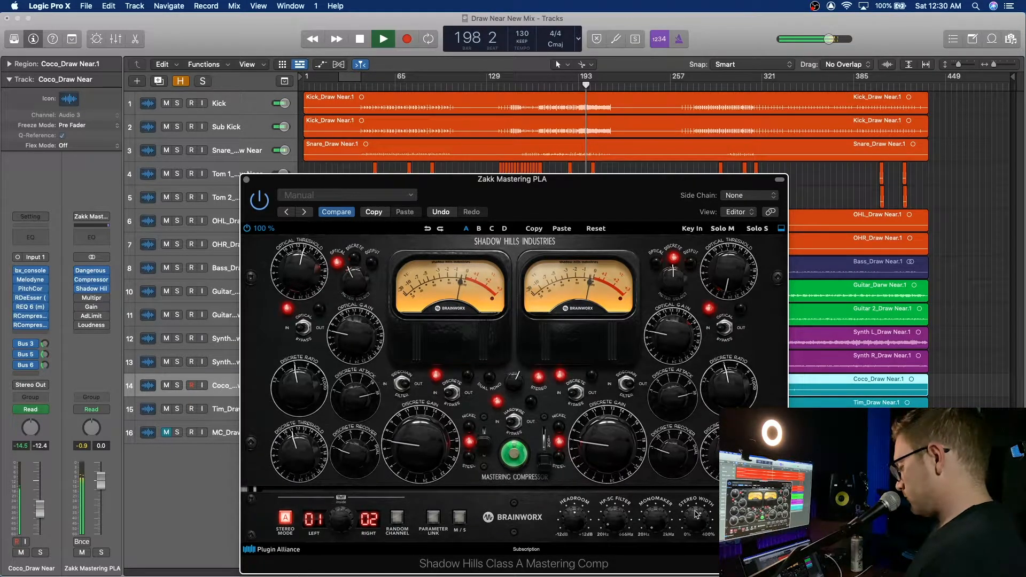
key("space")
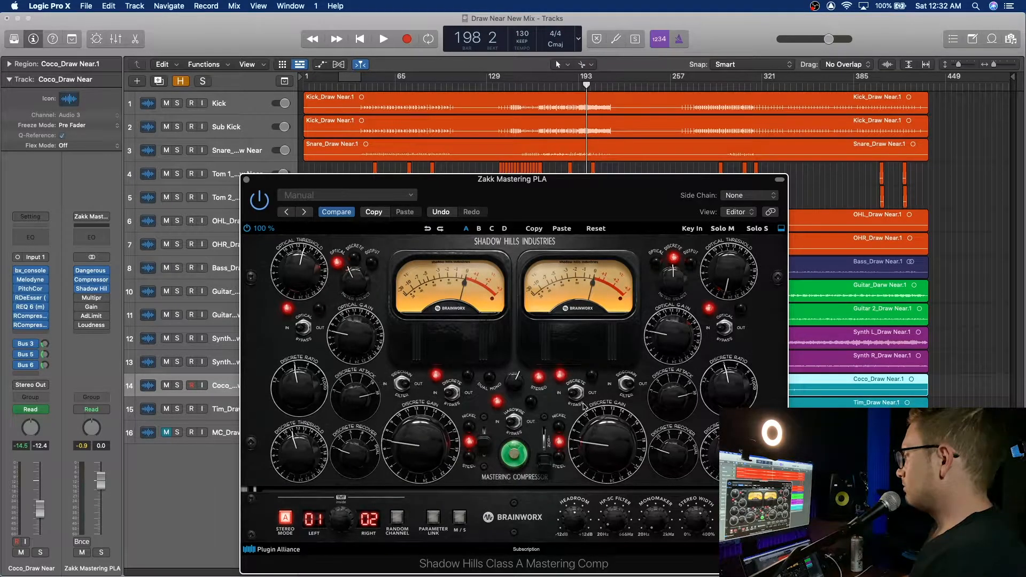
- Enable the stereo output's Multipressor and, during playback, lower the compressor thresholds of band 4 to -34.5 dB and bands 3 and 2 to -27.0 dB
left_click(247, 180)
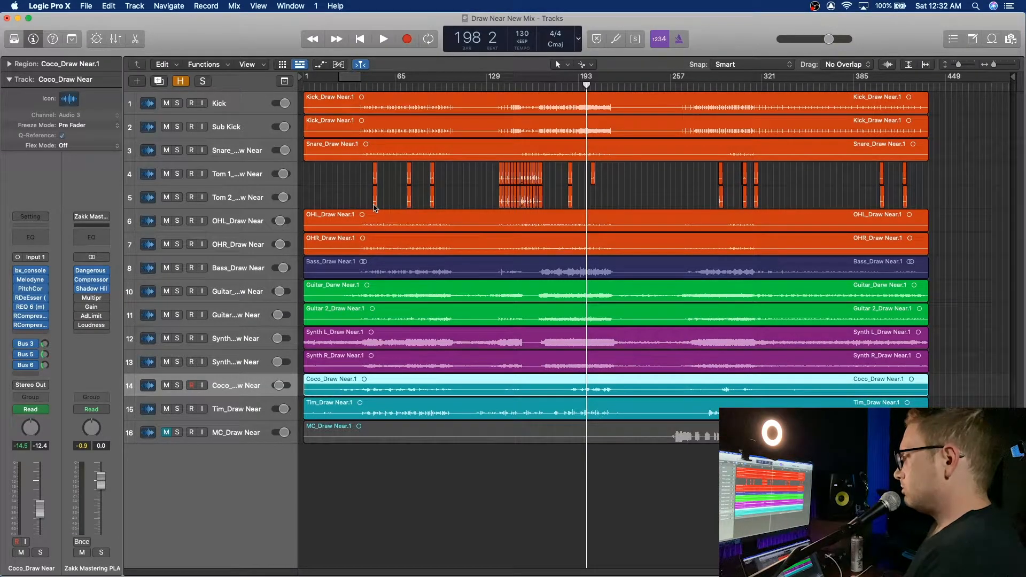
left_click(92, 298)
key("space")
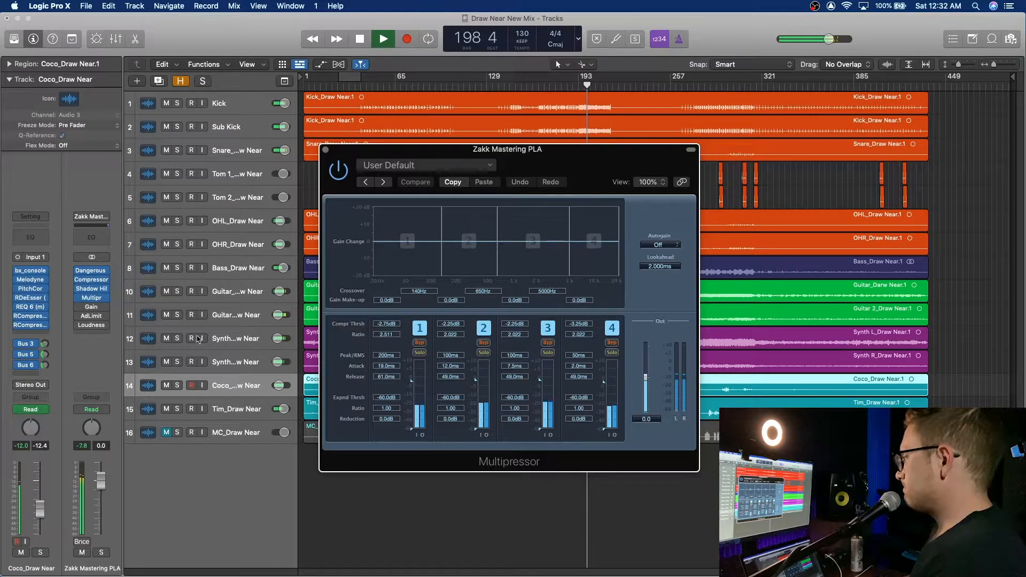
left_click_drag(579, 324, 586, 357)
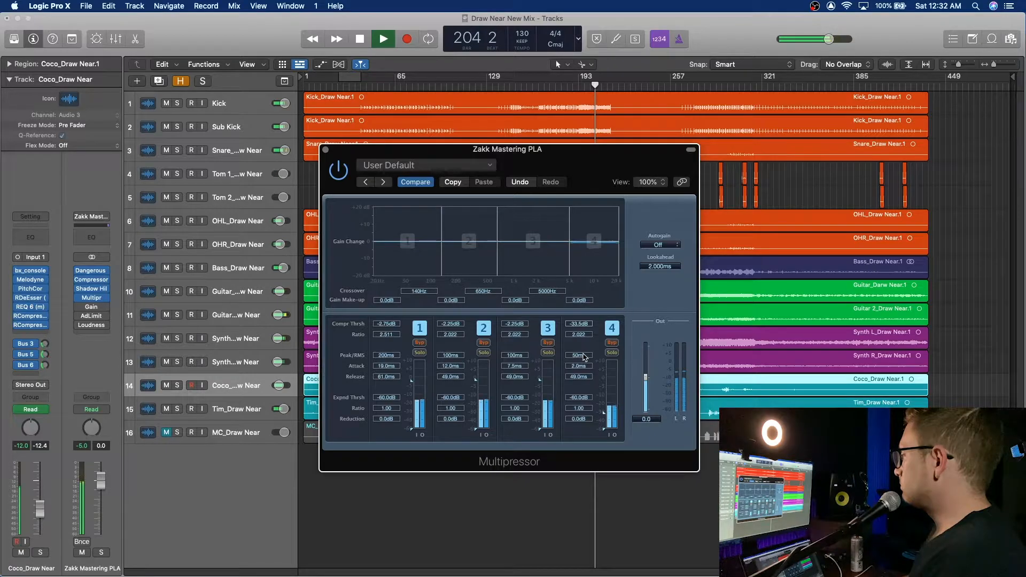
mouse_move(514, 324)
left_mouse_down()
mouse_move(521, 417)
mouse_move(515, 328)
left_mouse_up()
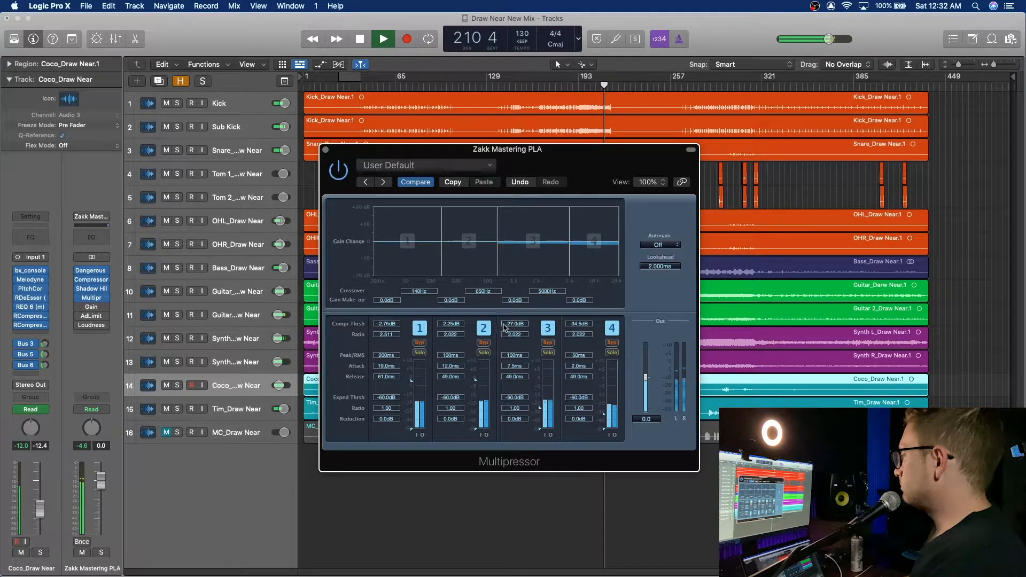
left_click_drag(451, 324, 451, 382)
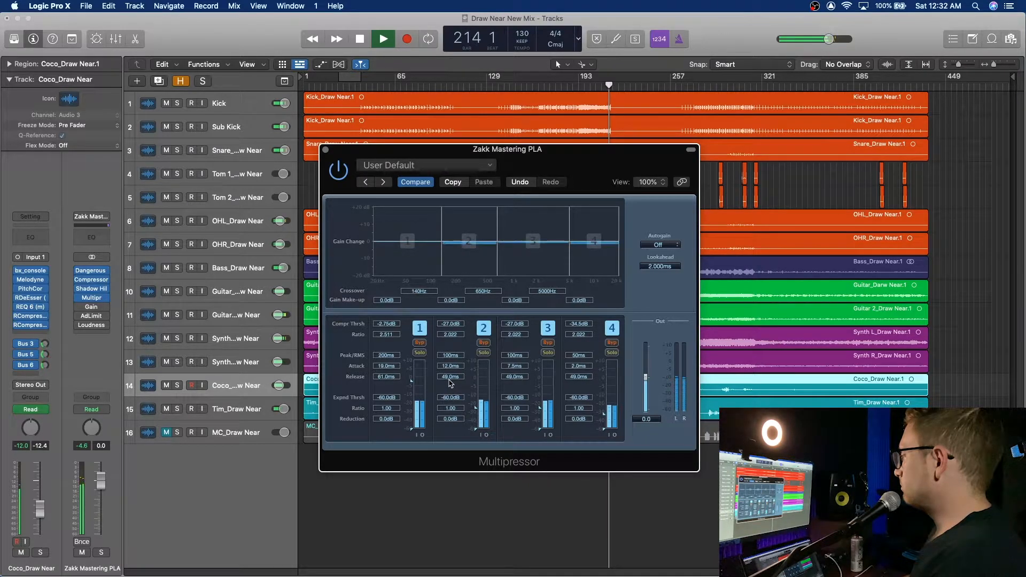
- Lower the Multipressor's band 1 compressor threshold, replay an earlier part of the song, and fine-tune that threshold to -28.0 dB
left_click_drag(389, 325, 391, 376)
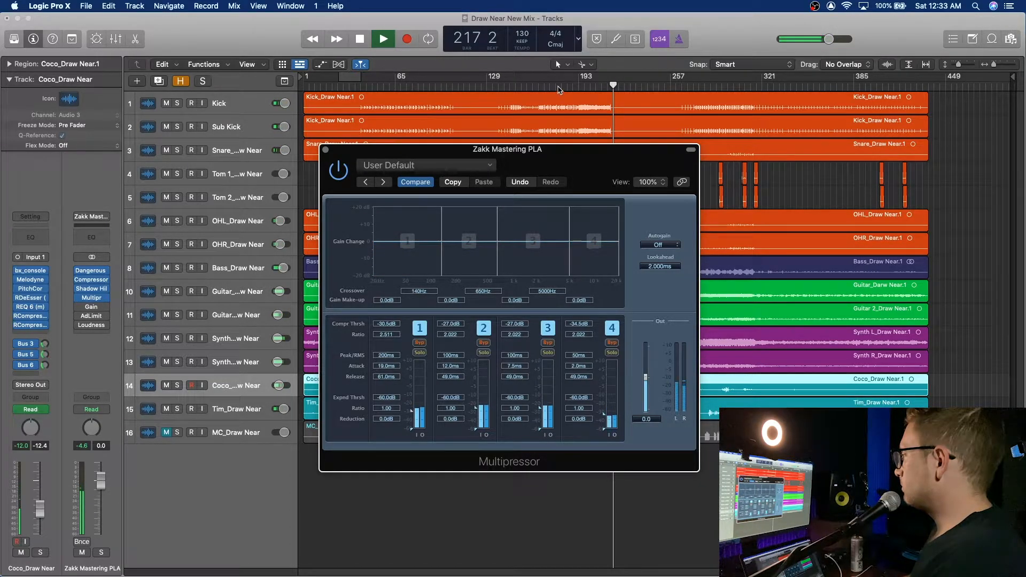
left_click(558, 86)
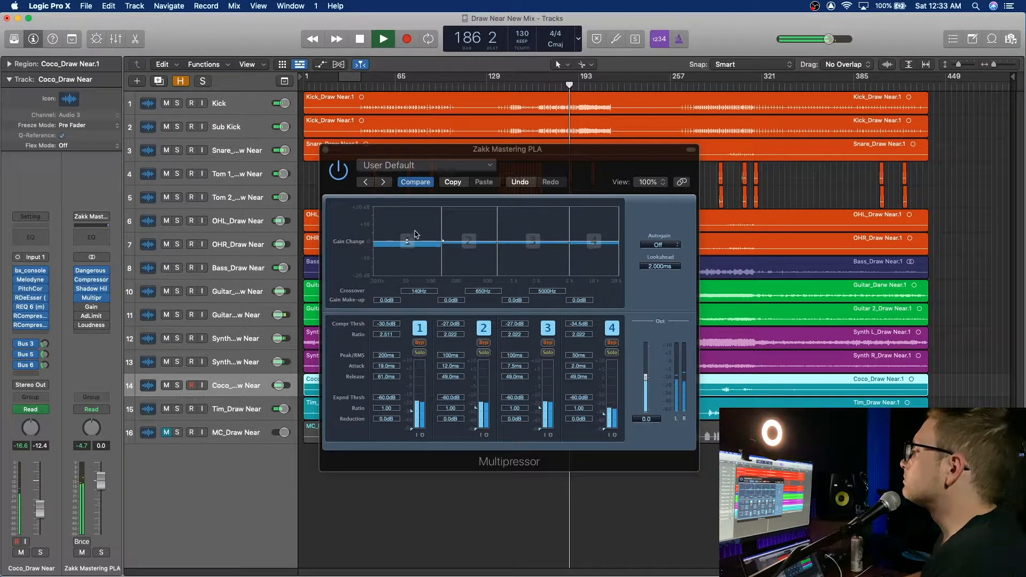
left_click(384, 325)
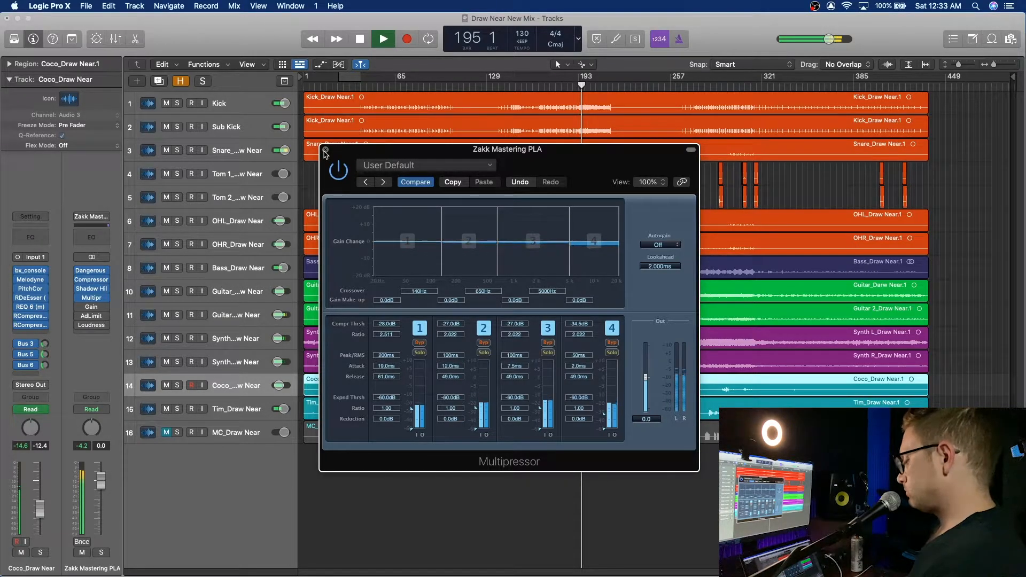
- Bypass and re-enable the Multipressor during playback to compare the sound, and close the plug-in with playback stopped
key("space")
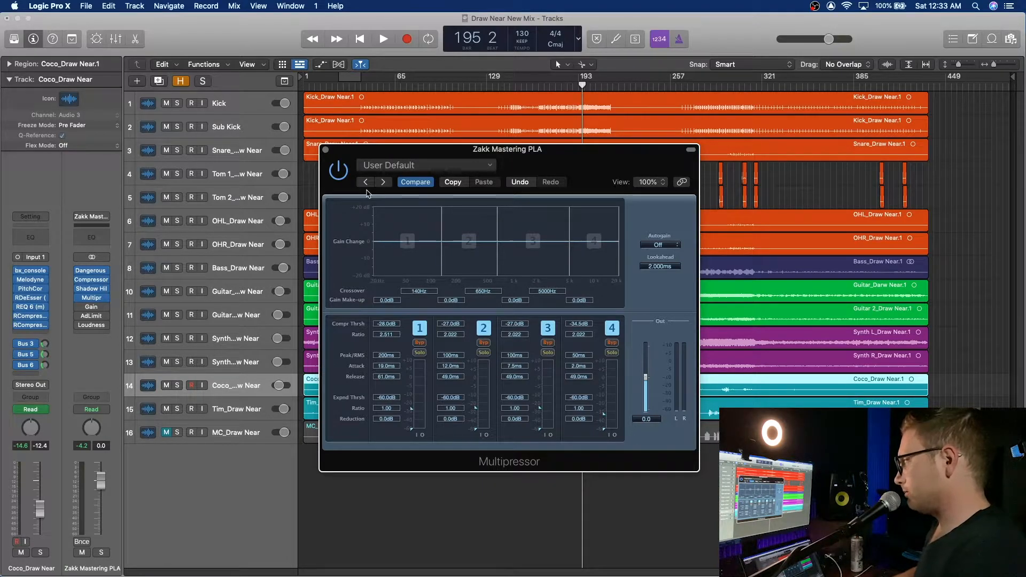
key("space")
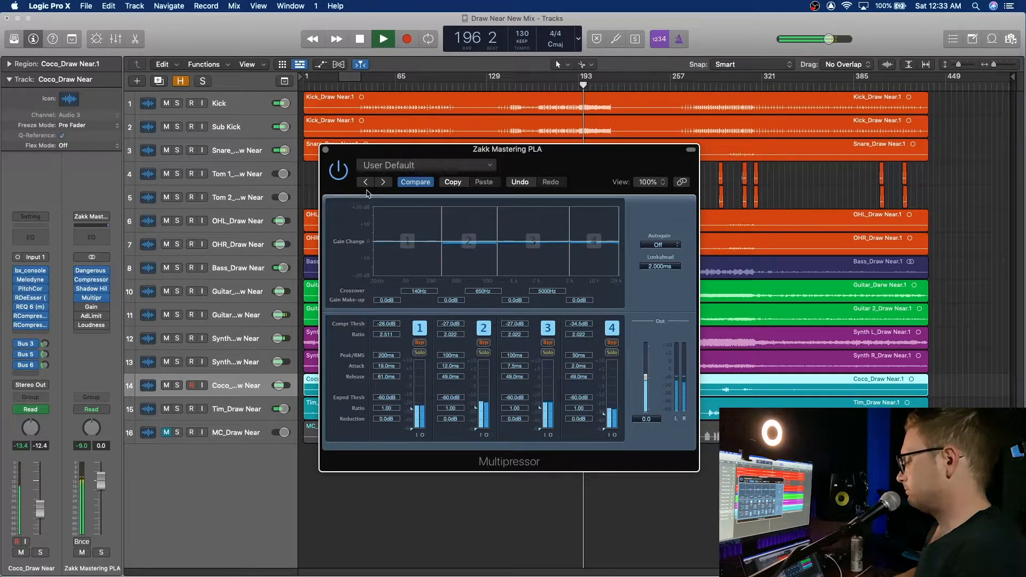
left_click(339, 171)
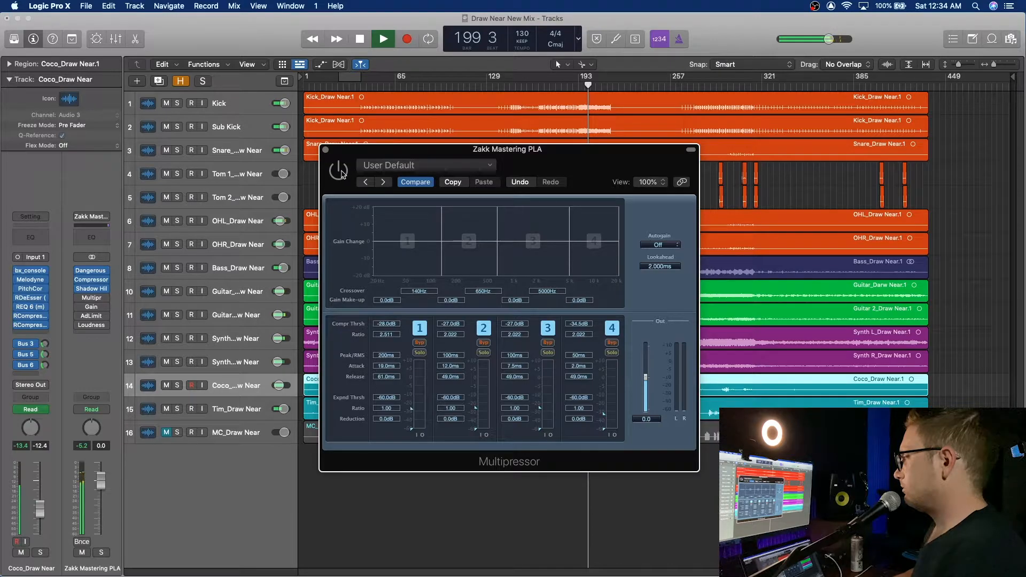
left_click(343, 174)
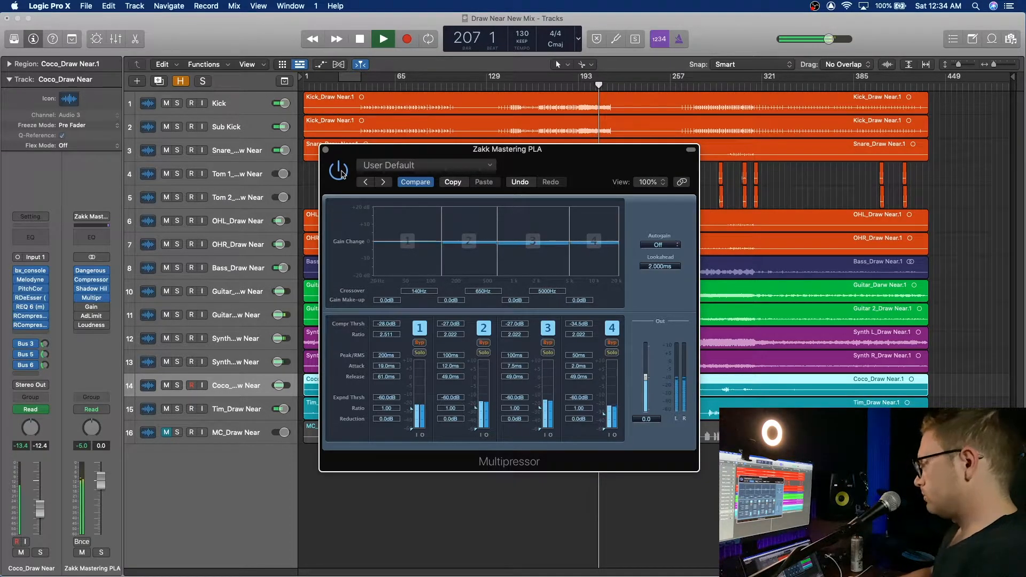
key("space")
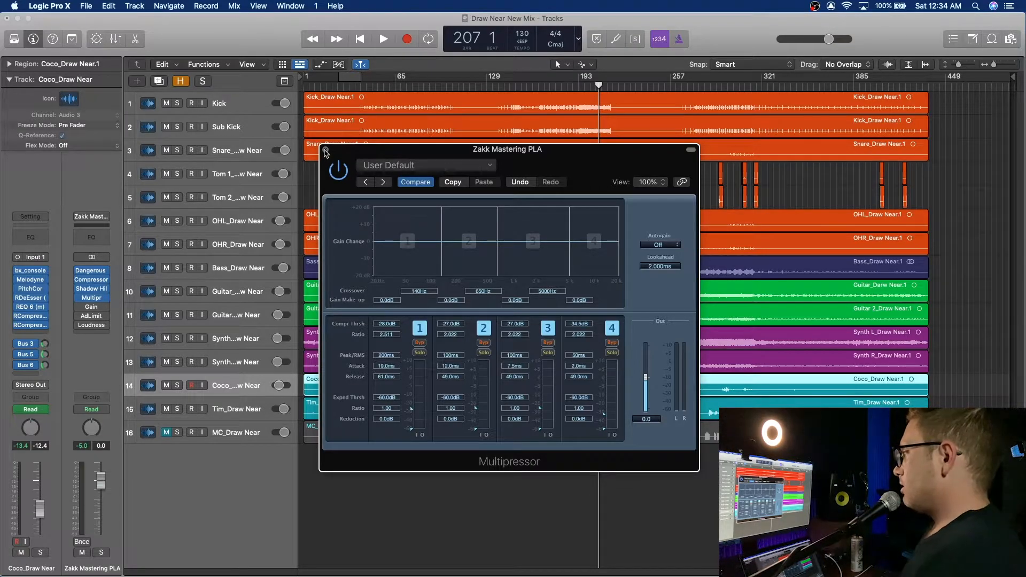
left_click(326, 150)
- Enable the stereo output's adaptive limiter and Loudness Meter, and open the meter while playing the song from bar 191
left_click(575, 86)
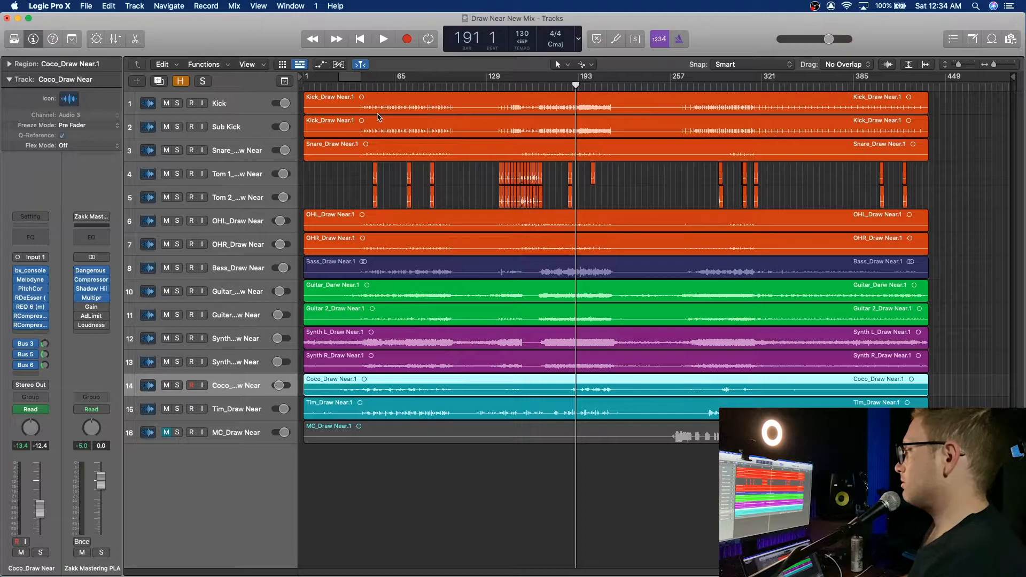
mouse_move(82, 327)
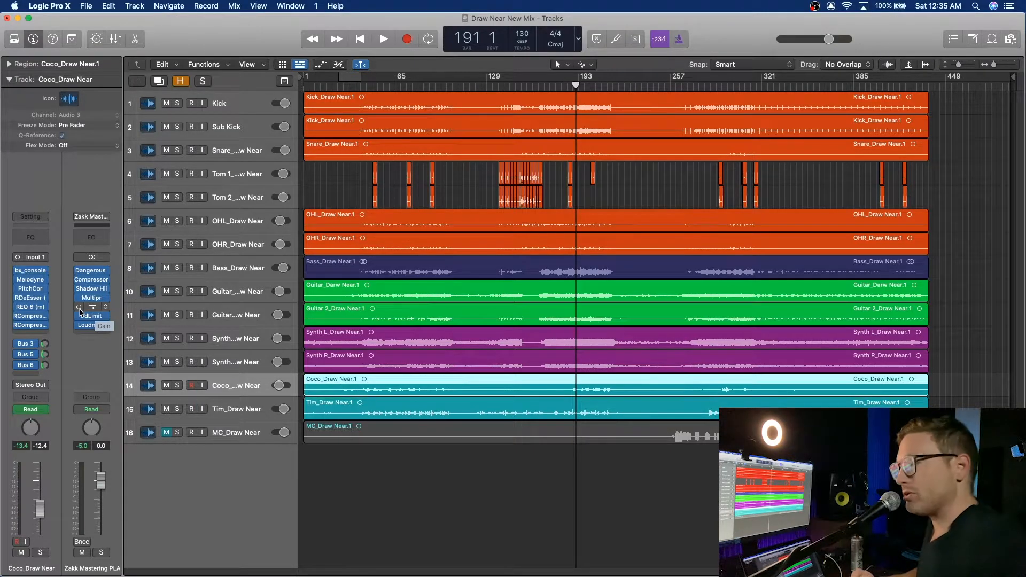
mouse_move(36, 576)
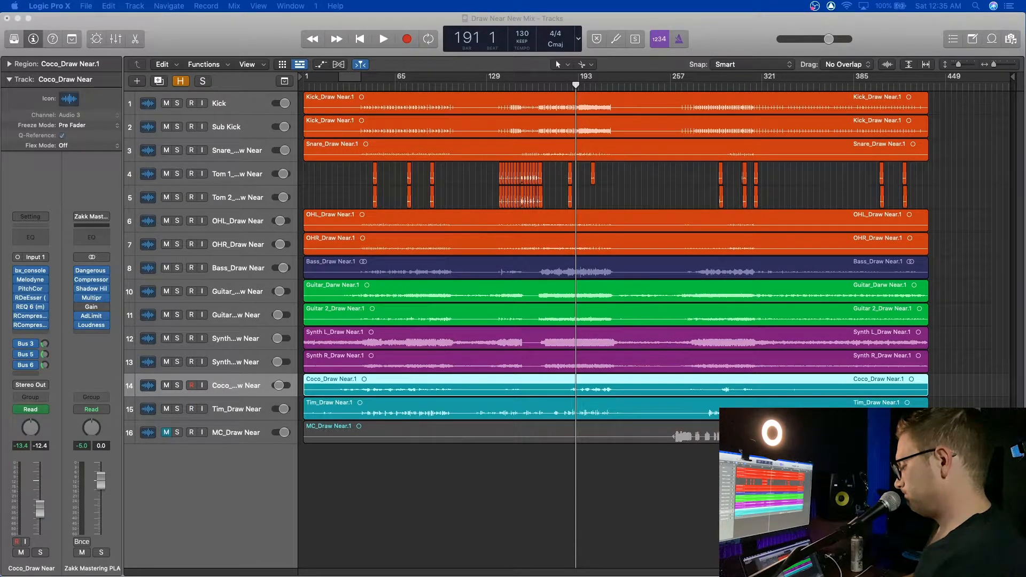
left_click(427, 21)
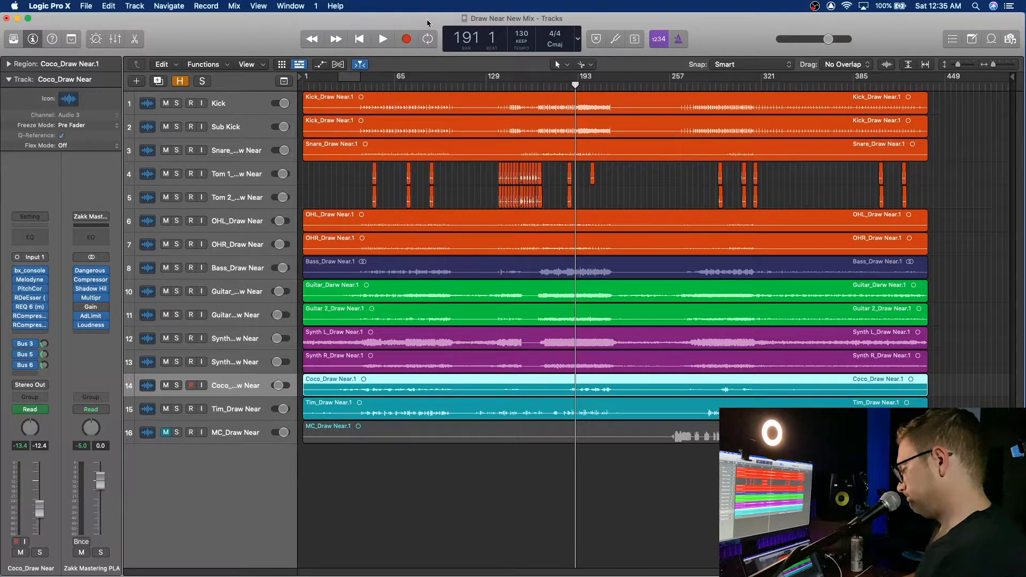
key("space")
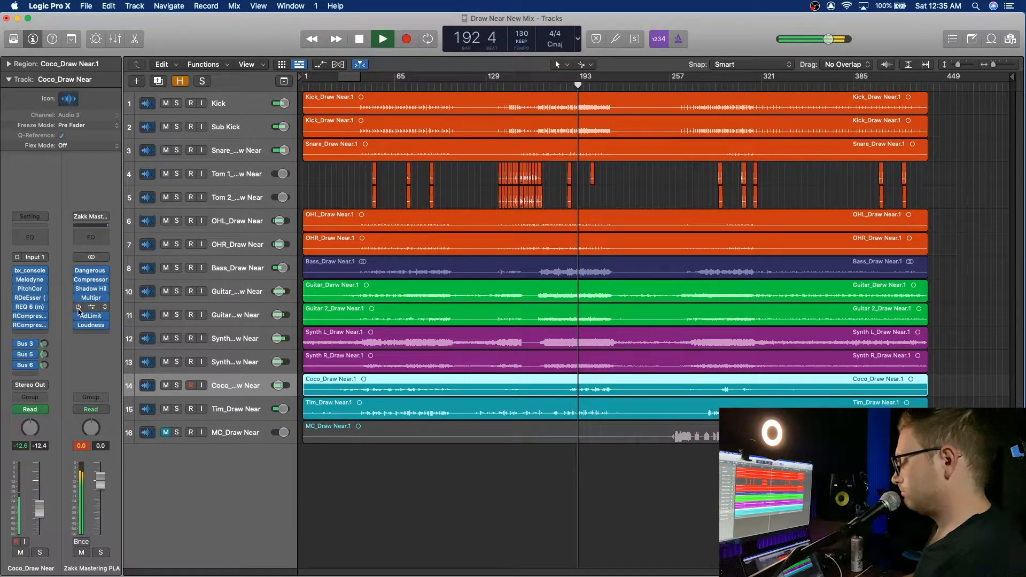
left_click(91, 325)
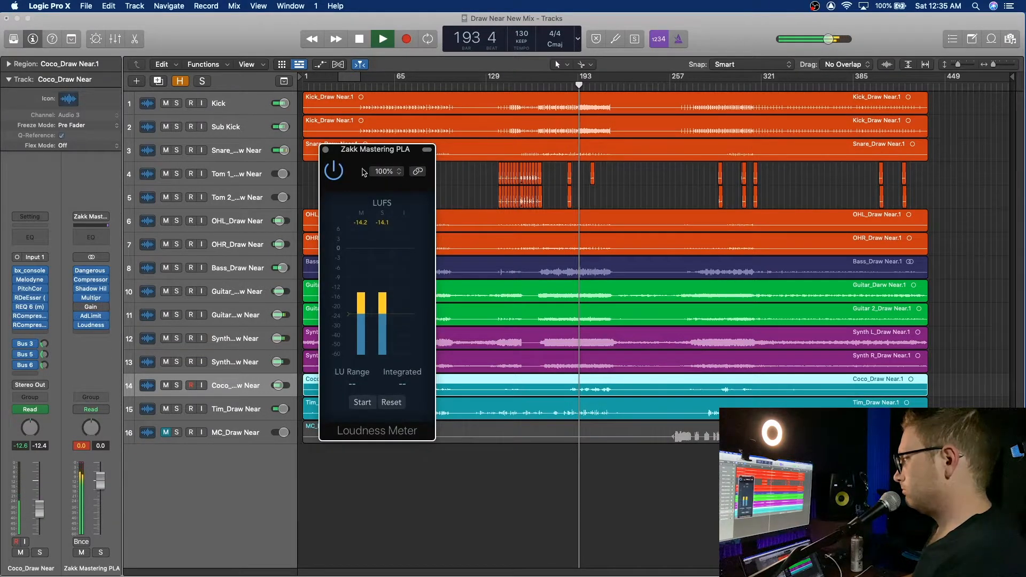
left_click_drag(379, 152, 479, 126)
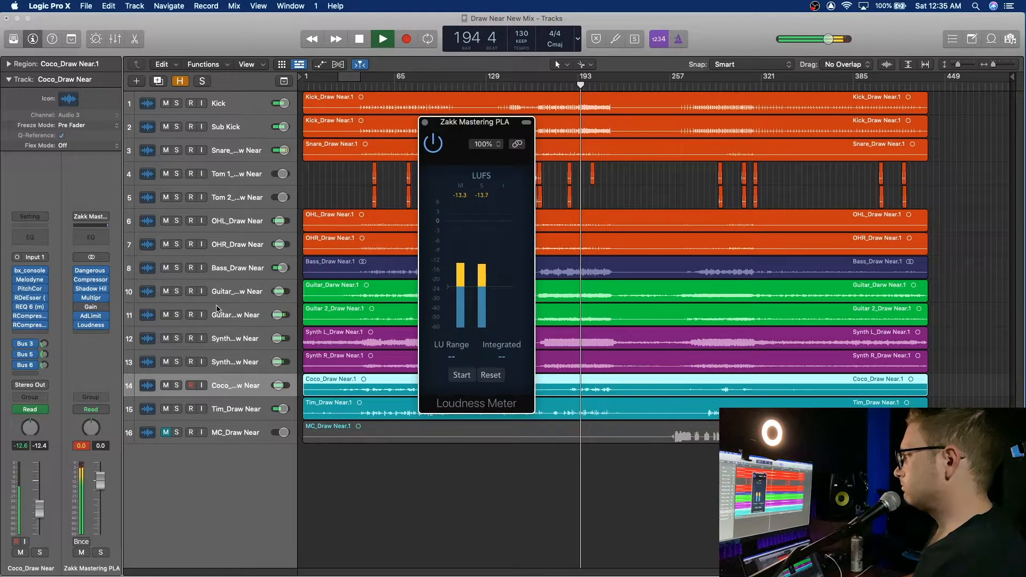
- Enable the stereo output's Gain plug-in, raise its gain to +6.6 dB while measuring integrated loudness, and close both plug-ins
left_click(91, 306)
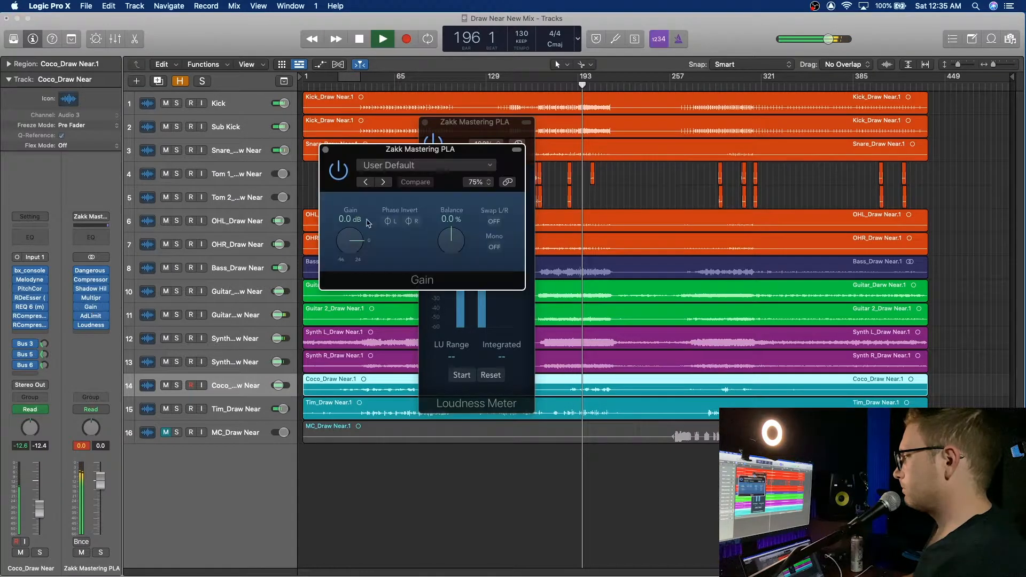
left_click_drag(444, 151, 697, 151)
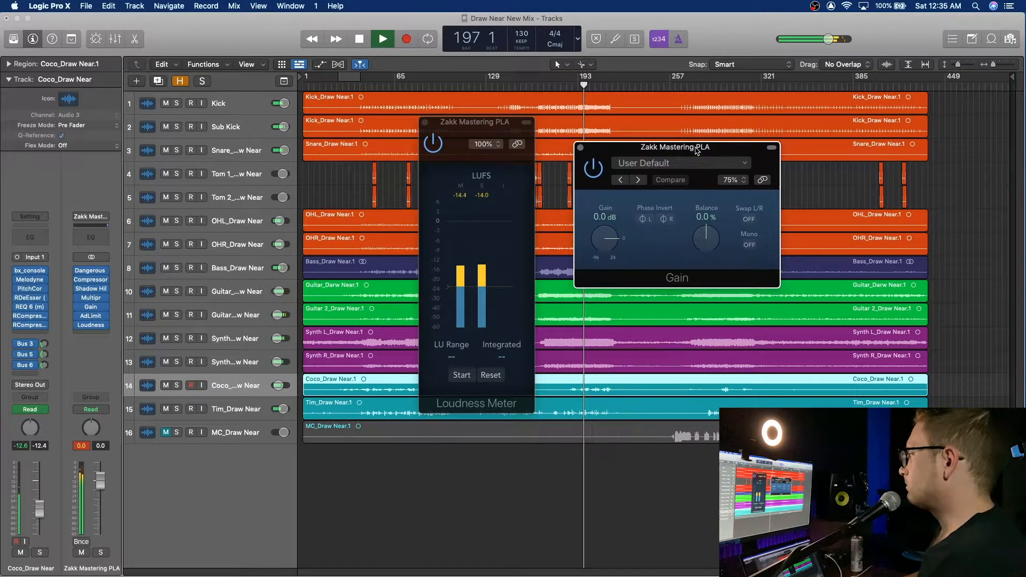
left_click_drag(613, 247, 614, 239)
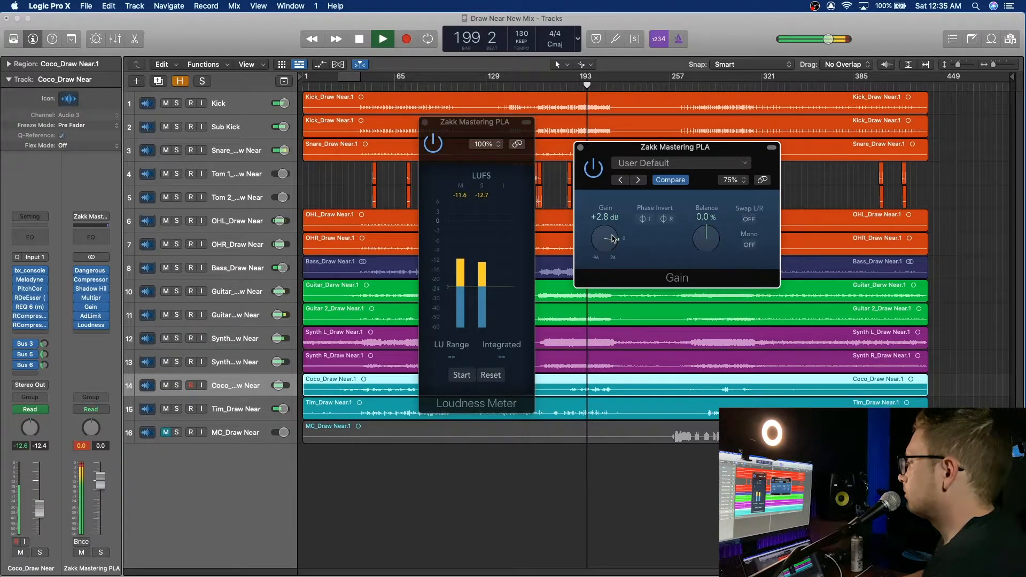
left_click(461, 374)
left_click_drag(608, 237, 608, 235)
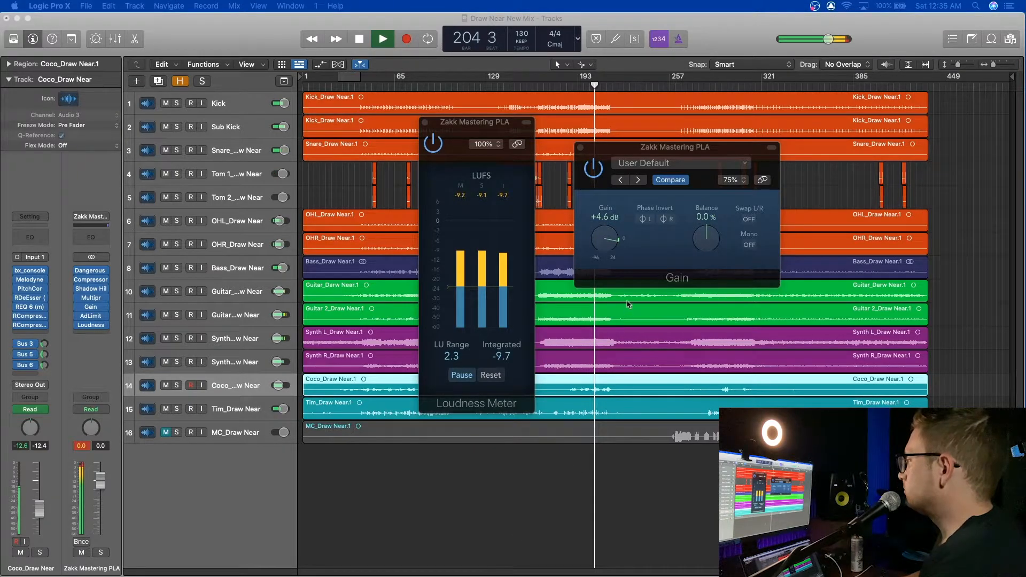
left_click_drag(610, 247, 608, 236)
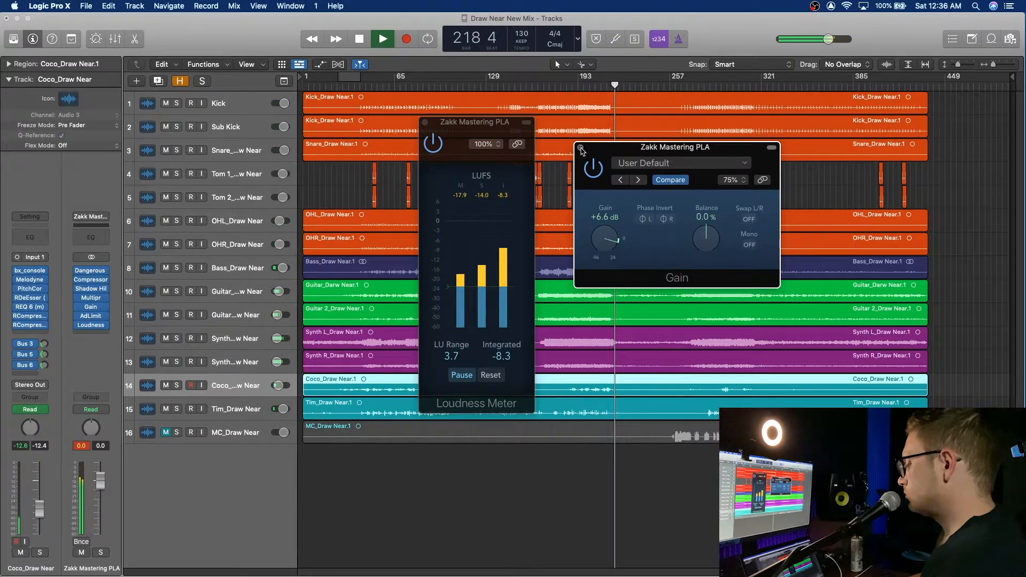
left_click(581, 148)
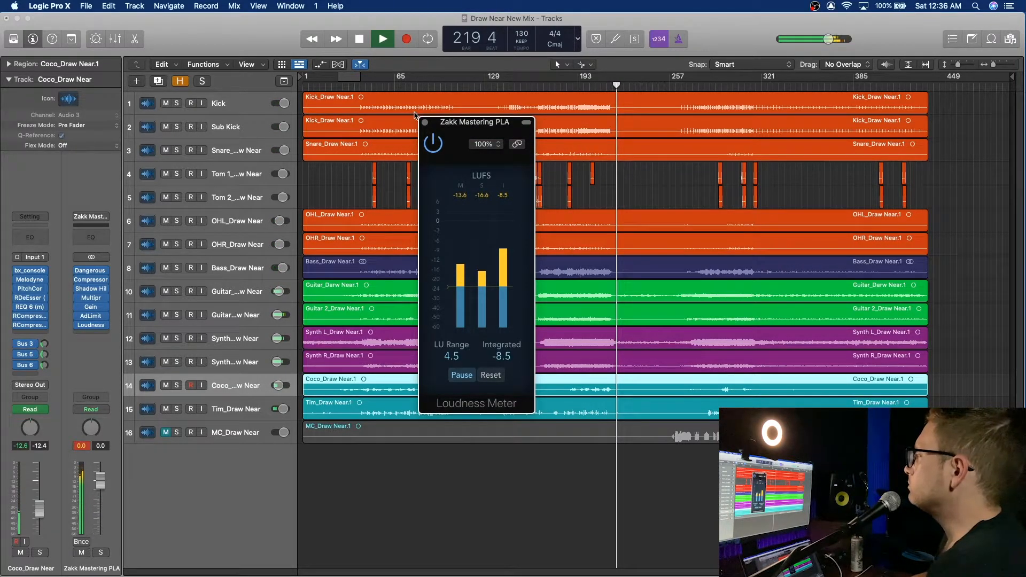
left_click(425, 123)
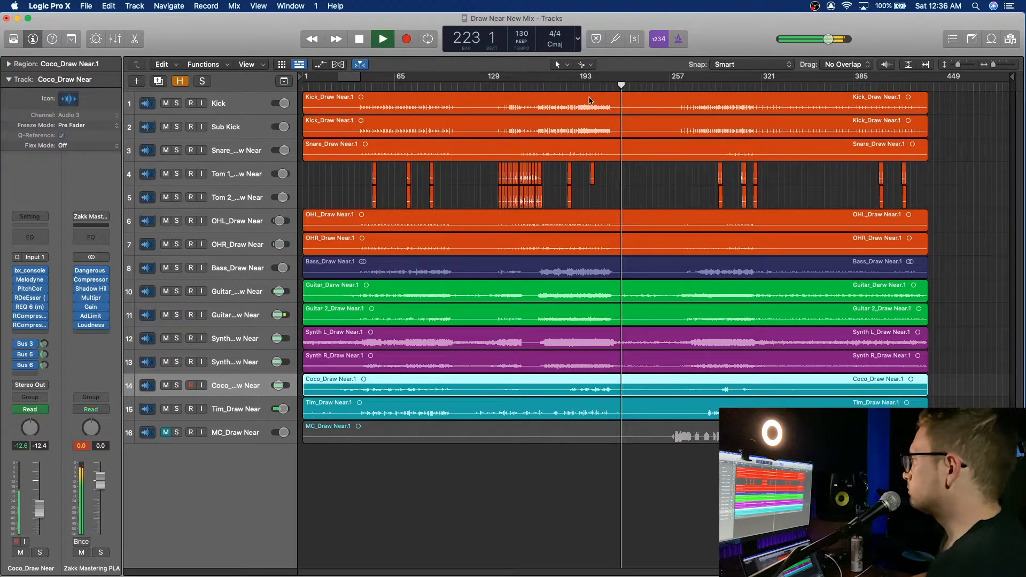
- Listen to the louder master from about bar 198, and restart playback from bar 191
left_click(586, 91)
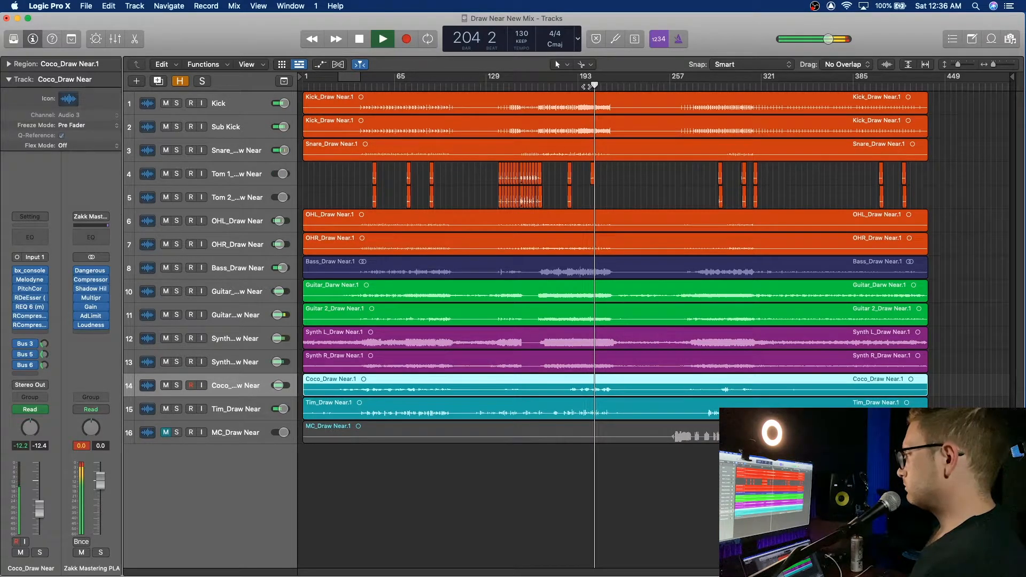
key("space")
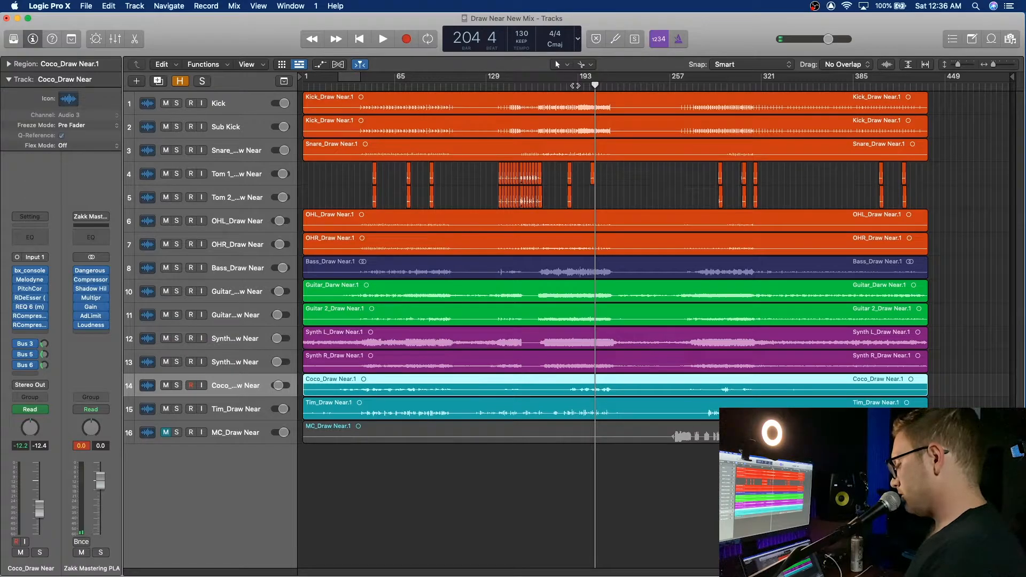
left_click(575, 85)
key("space")
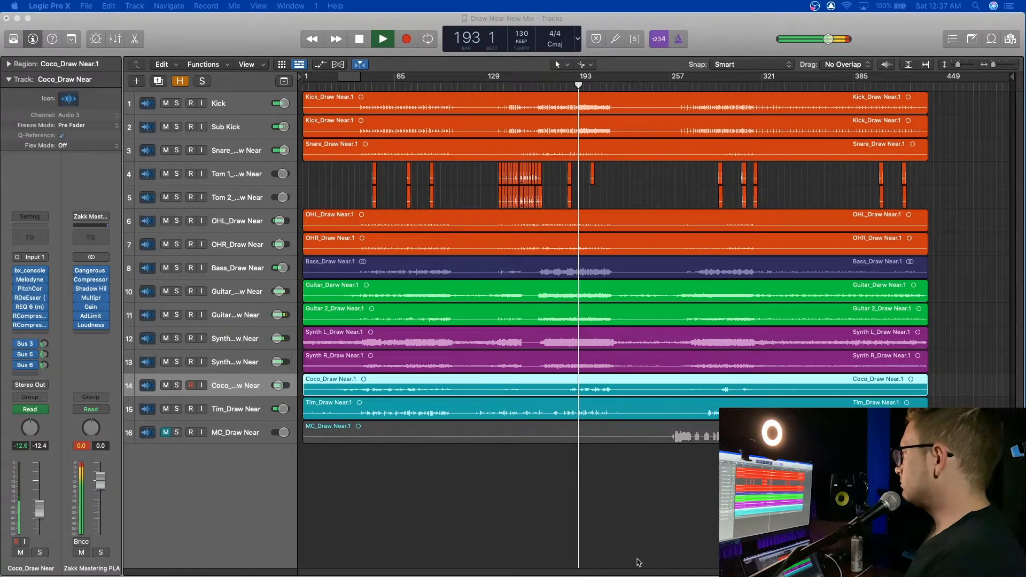
- Zoom in on the arrangement around the playhead and lower the Kick track's volume fader to -2.3 dB
left_click_drag(994, 65, 999, 65)
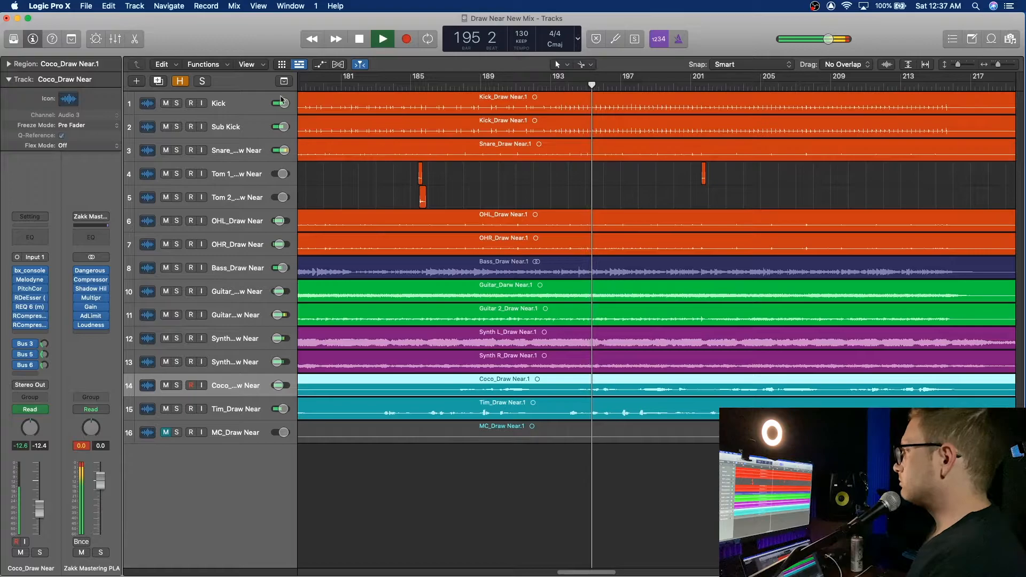
left_click(243, 103)
mouse_move(41, 482)
left_mouse_down()
mouse_move(40, 523)
mouse_move(40, 491)
left_mouse_up()
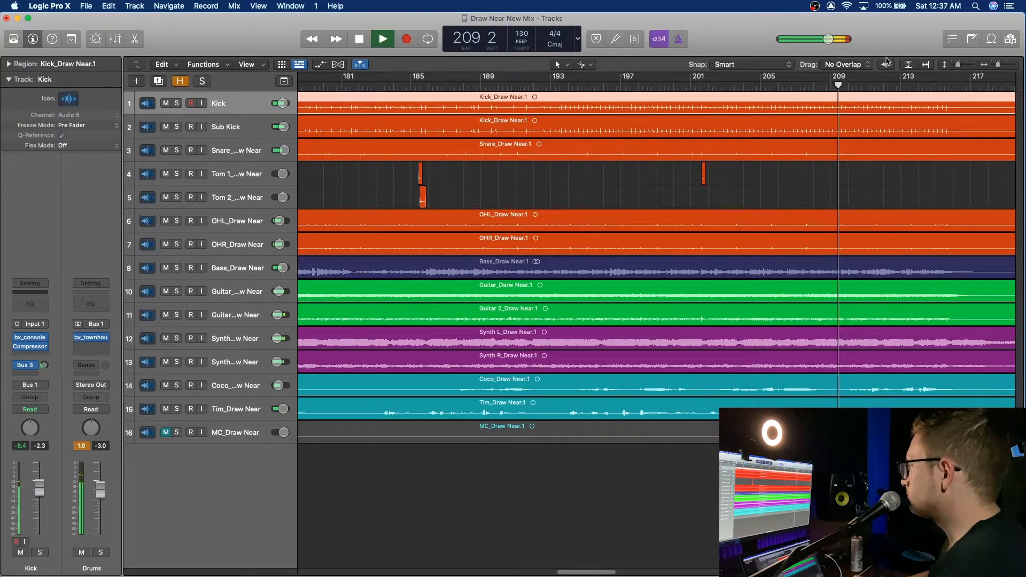
- Play the song from about bar 169 to check the kick level, and look back through the earlier bars
scroll(621, 96, "left", 10)
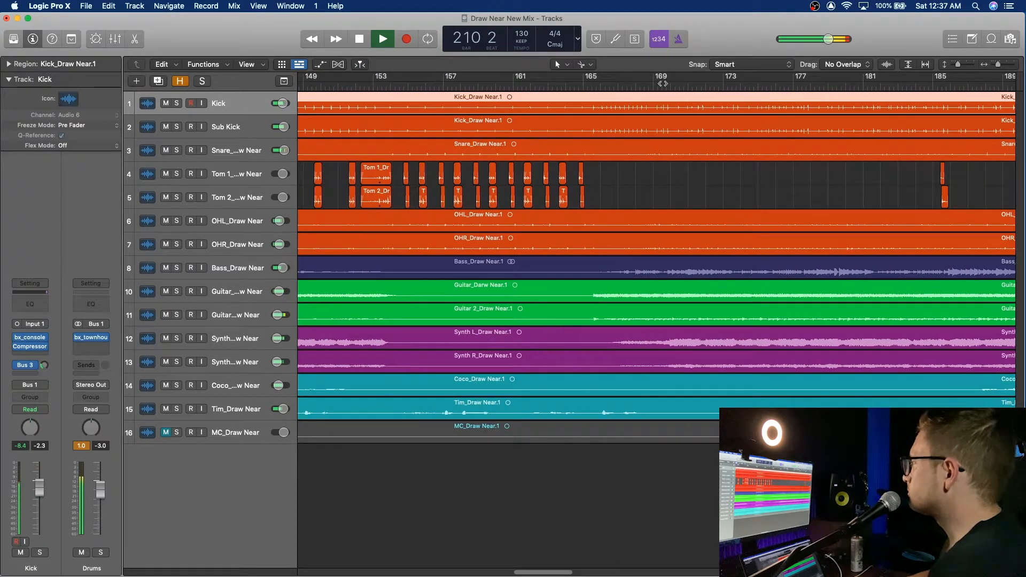
left_click(656, 82)
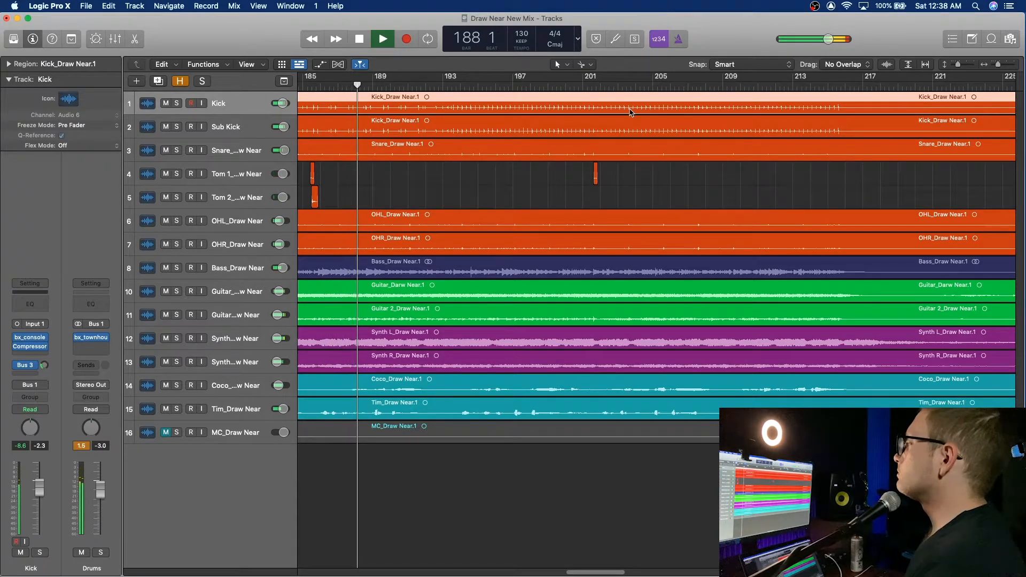
scroll(566, 130, "left", 15)
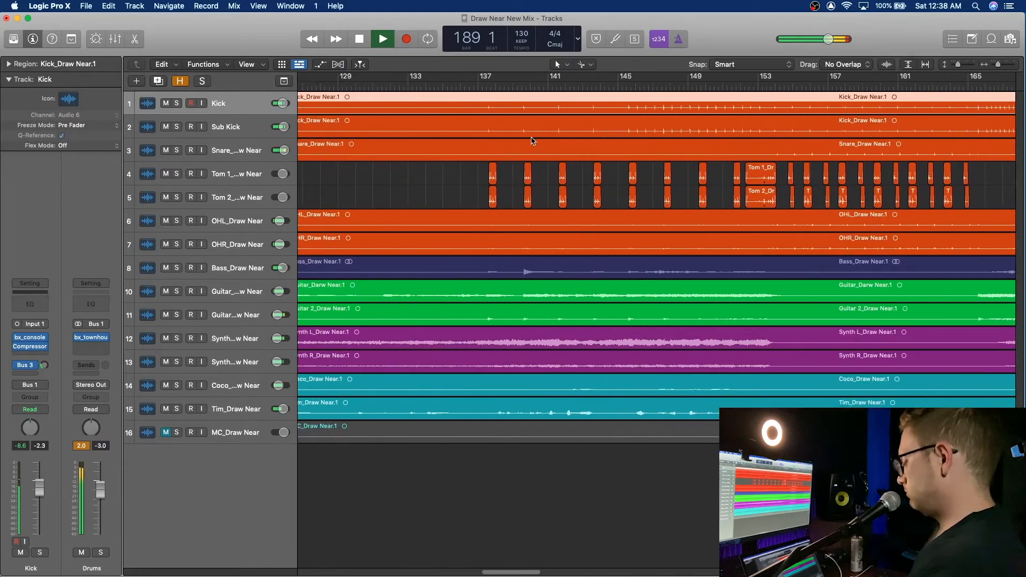
- Stop playback, go back to about bar 41, and listen to the mix through to about bar 62
key("space")
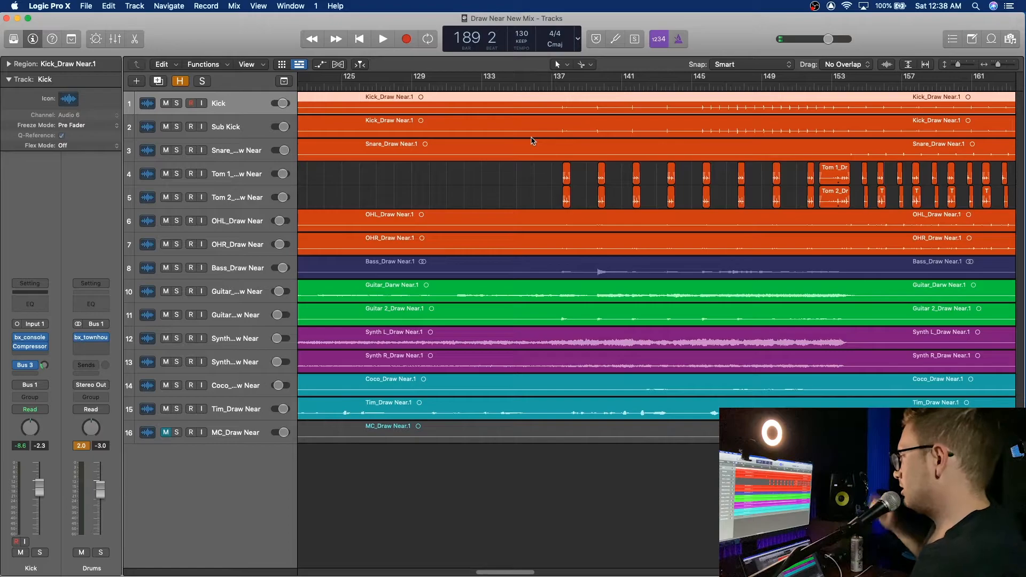
scroll(532, 141, "left", 20)
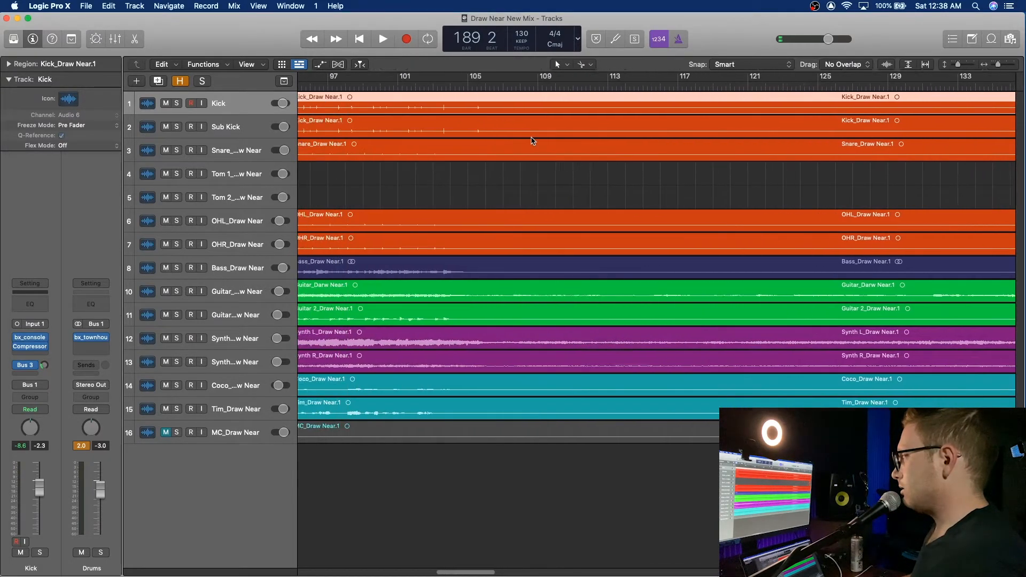
scroll(532, 140, "right", 10)
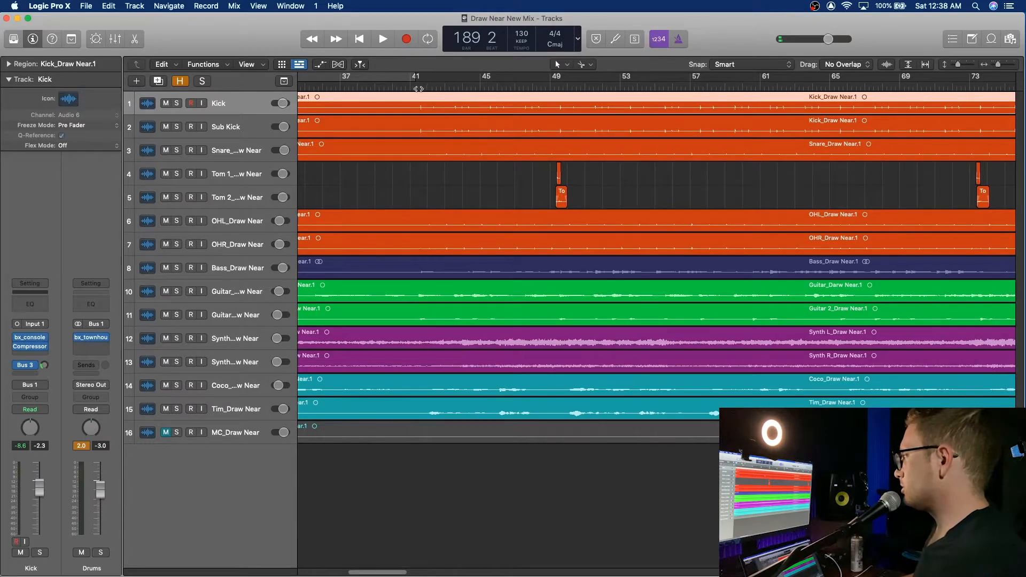
left_click(409, 86)
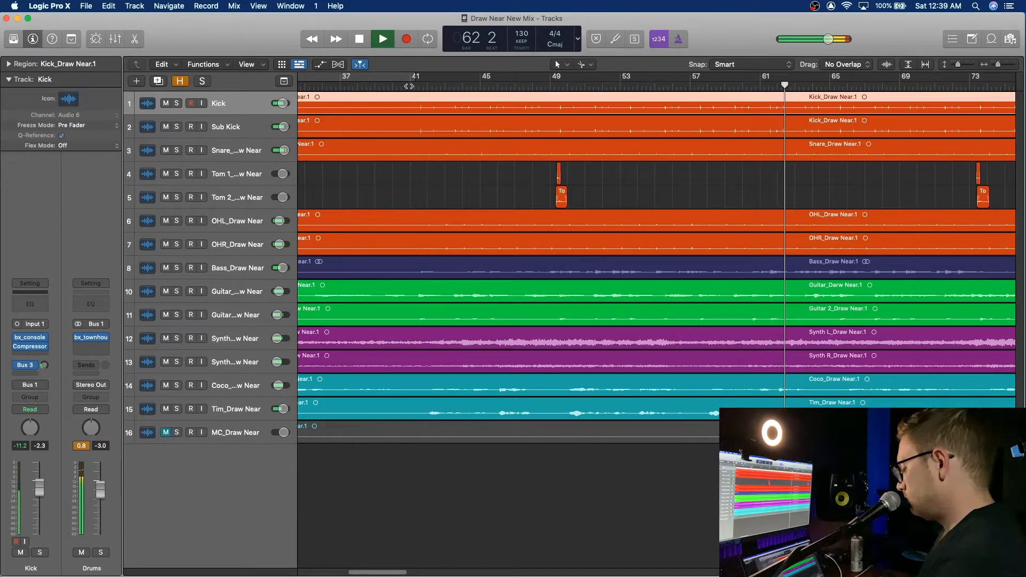
key("space")
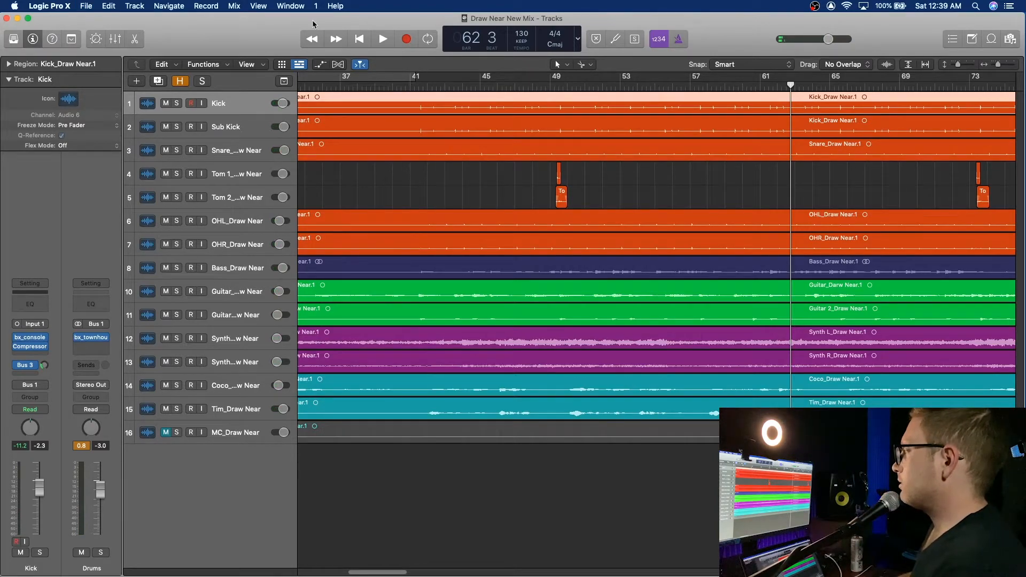
- Raise the Sub Kick track's volume fader to 1.0 dB while the song plays from bar 62, and stop playback
left_click(254, 131)
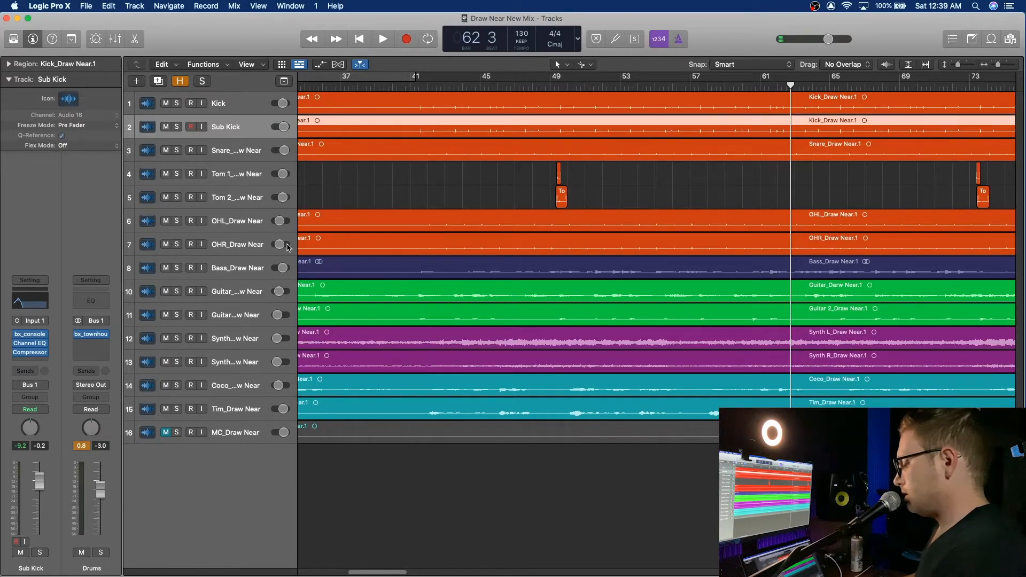
key("space")
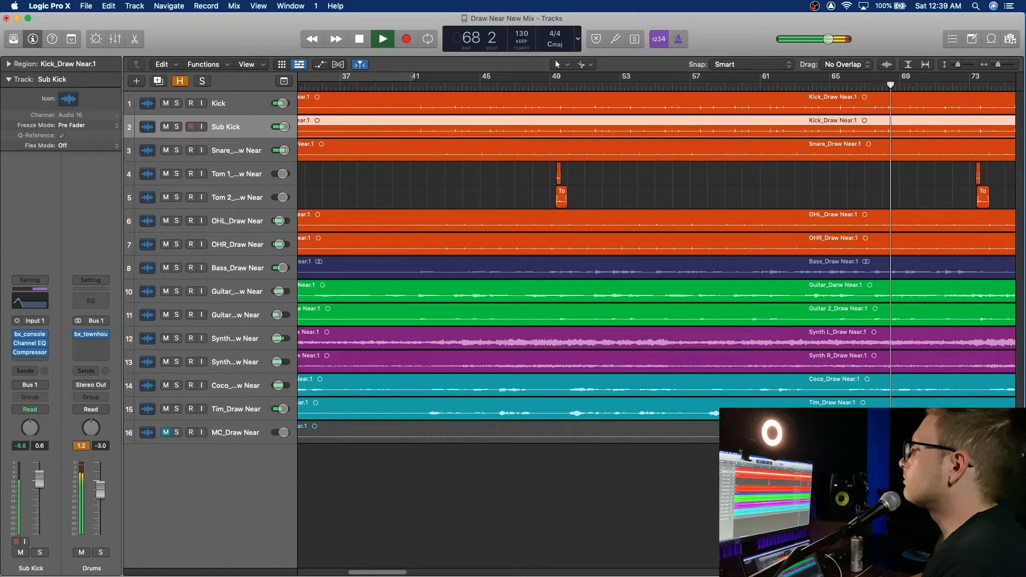
left_click_drag(42, 480, 43, 477)
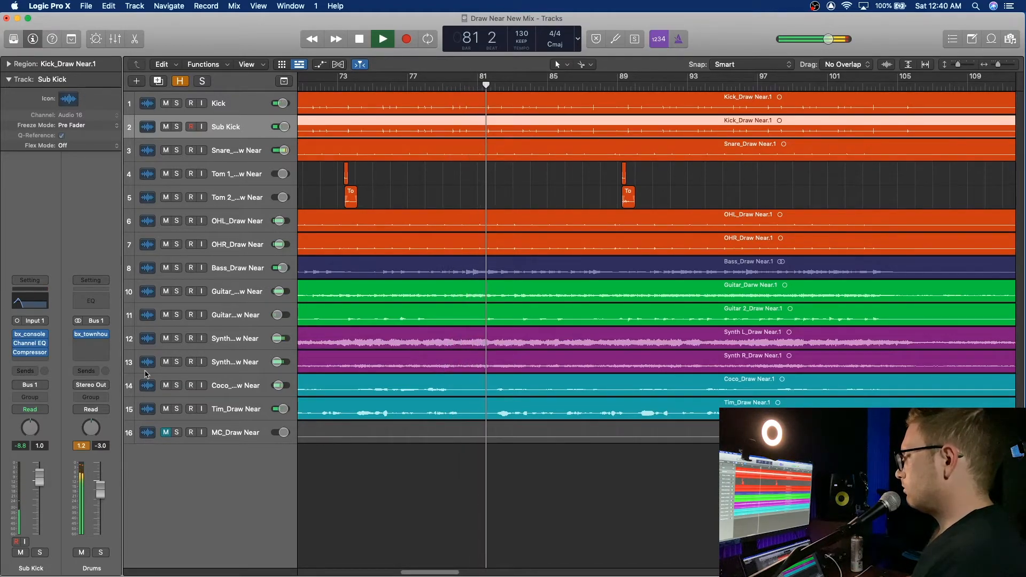
key("space")
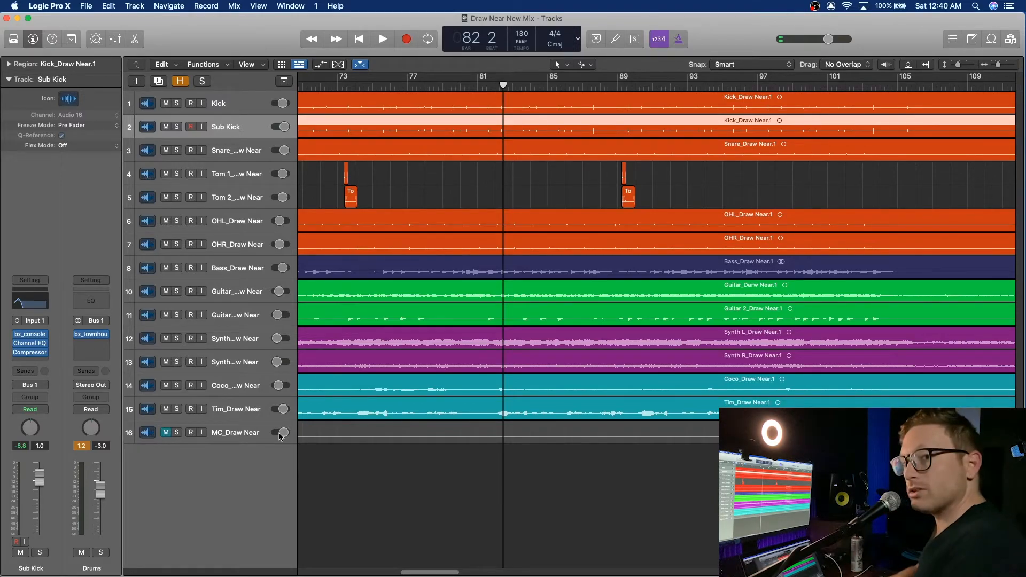
- Show the mixer, select the OHL and OHR overhead channels together, and play the song from bar 82
key("x")
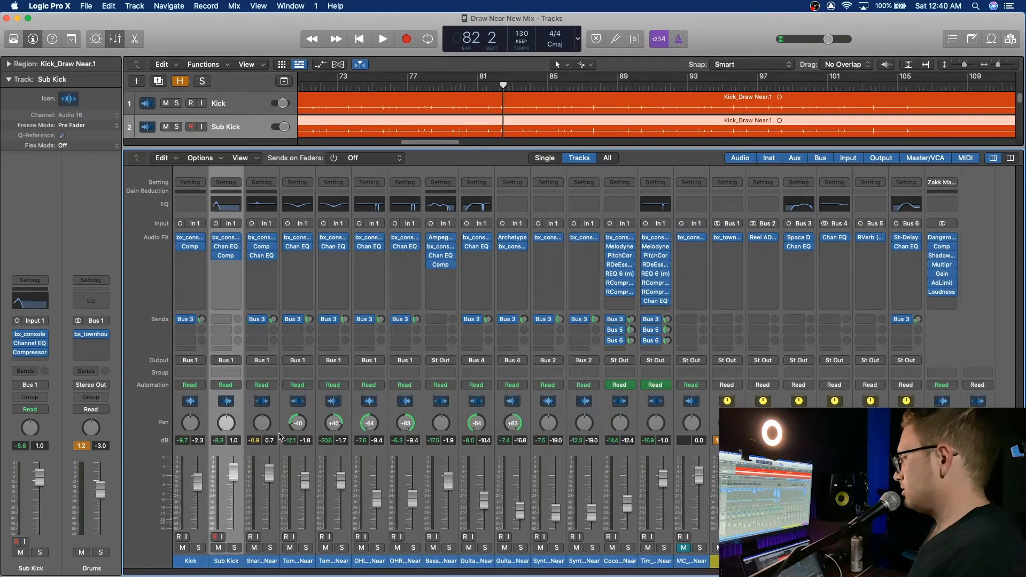
left_click(377, 561)
left_click(405, 560, "shift")
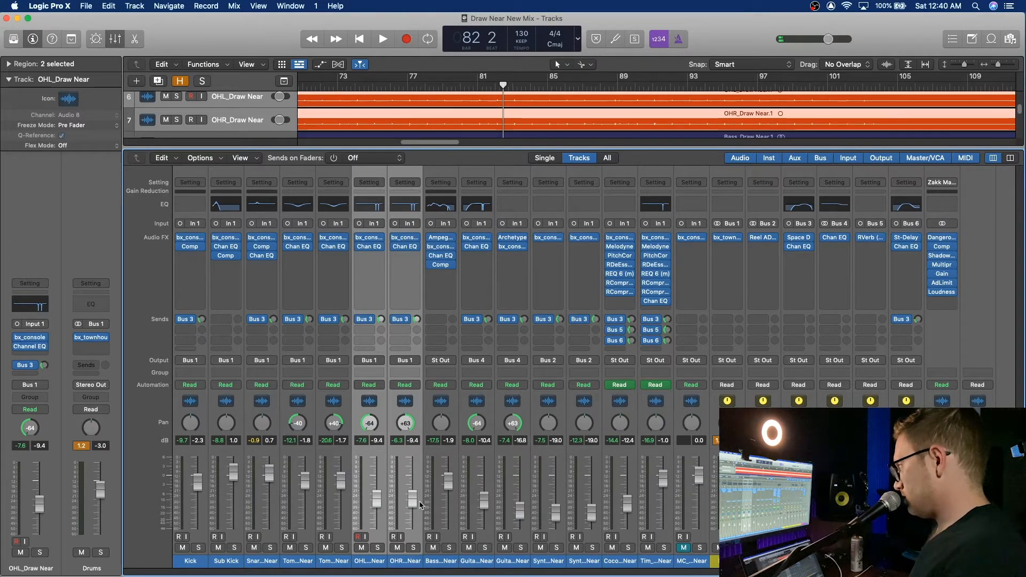
key("space")
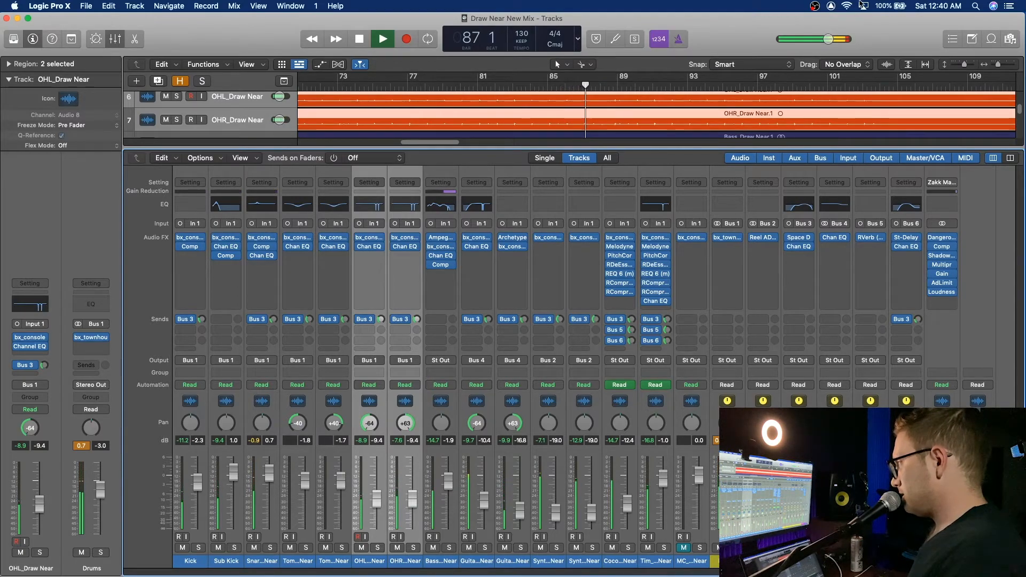
- Move playback ahead to about bar 124, and on to the fuller section at about bar 168
scroll(840, 103, "right", 5)
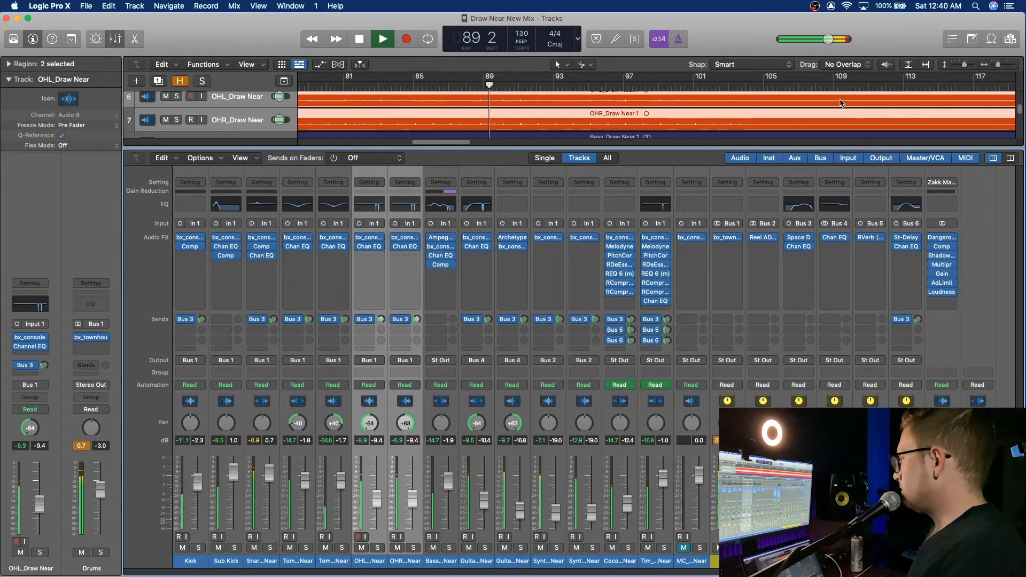
scroll(841, 103, "right", 6)
left_click(871, 86)
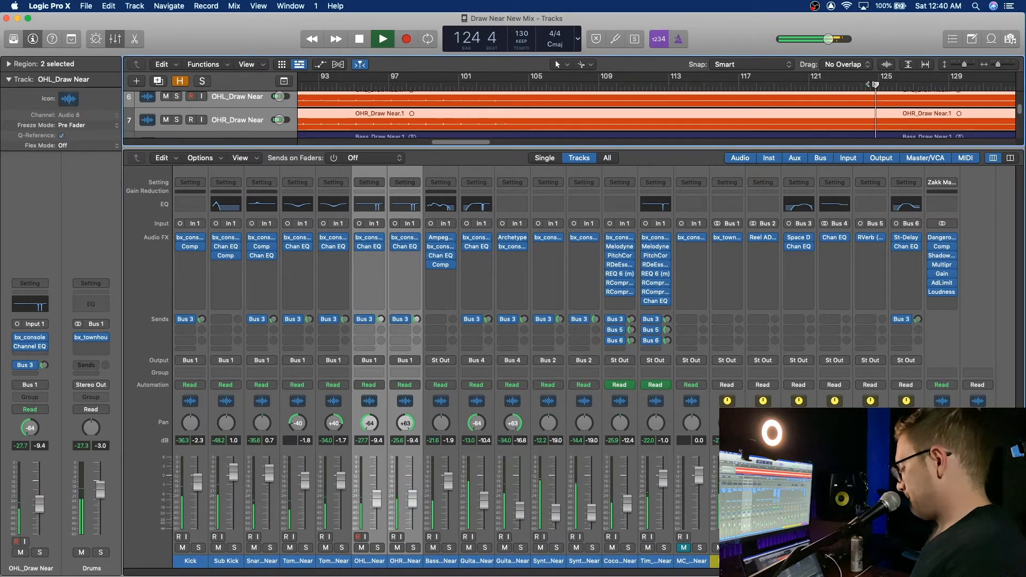
key("x")
scroll(866, 120, "right", 15)
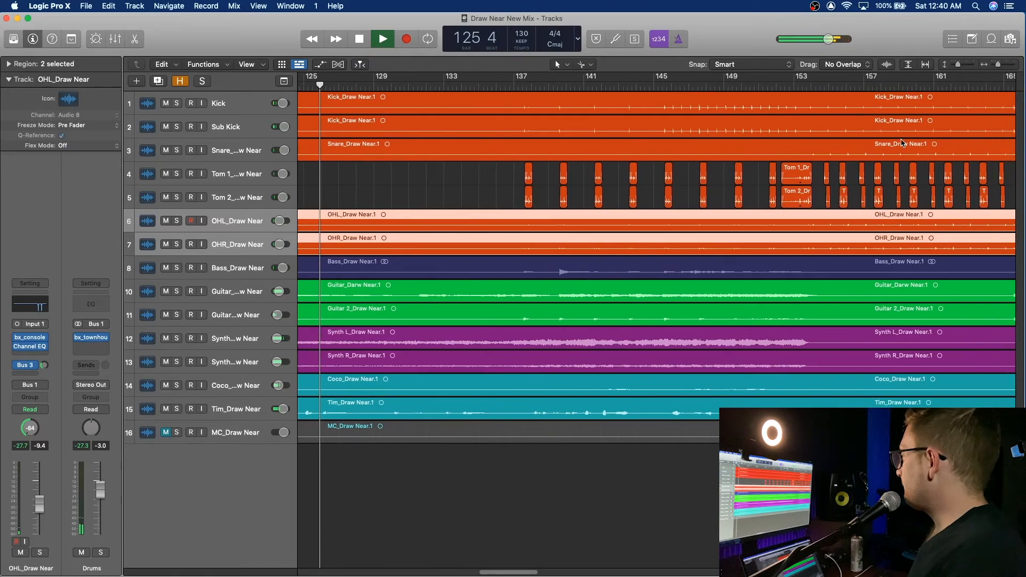
scroll(827, 148, "right", 15)
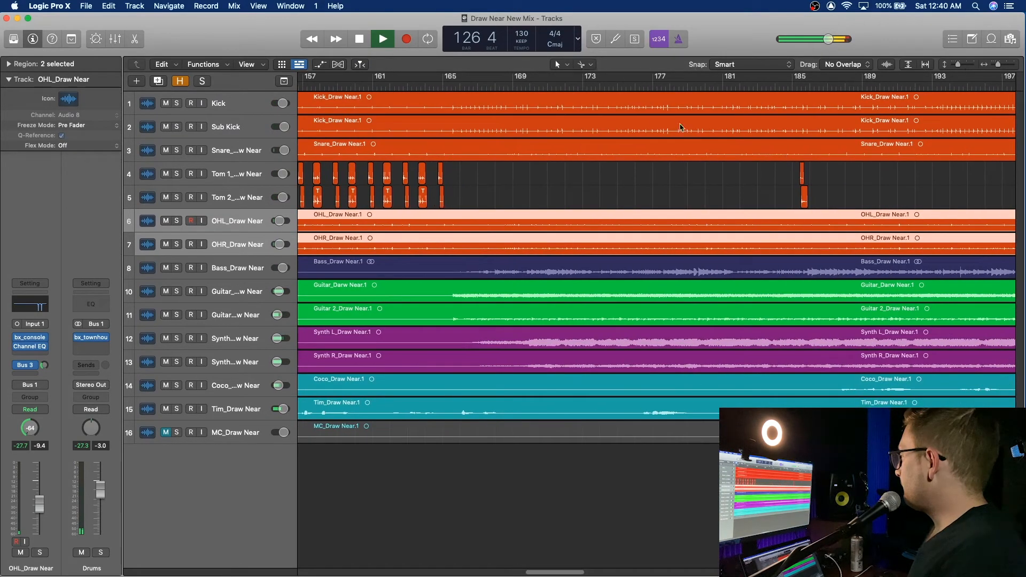
left_click(505, 87)
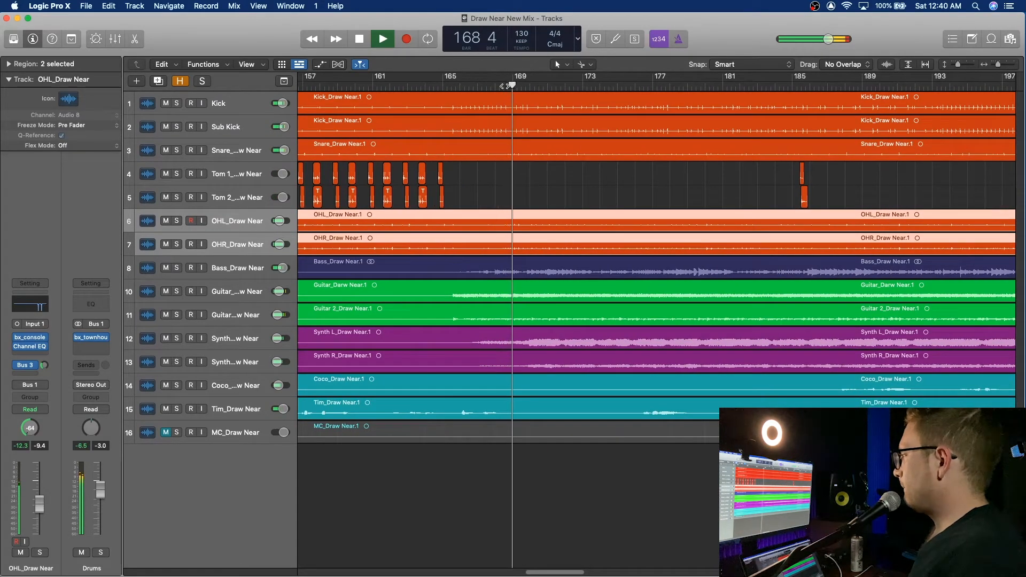
- Lower both selected overhead channels to -11.4 dB in the mixer and raise the Sub Kick fader to 2.6 dB
key("x")
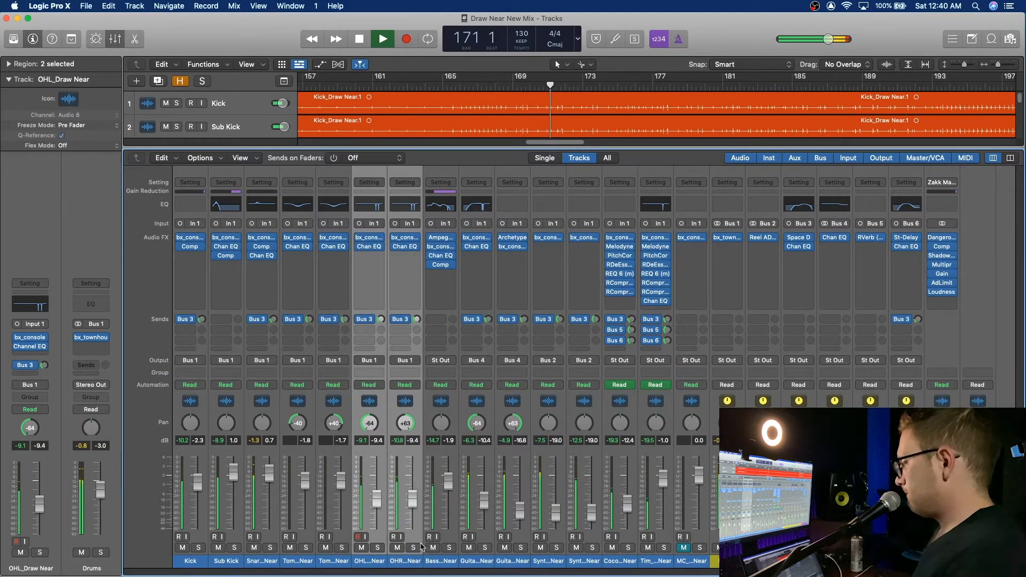
left_click_drag(413, 505, 413, 511)
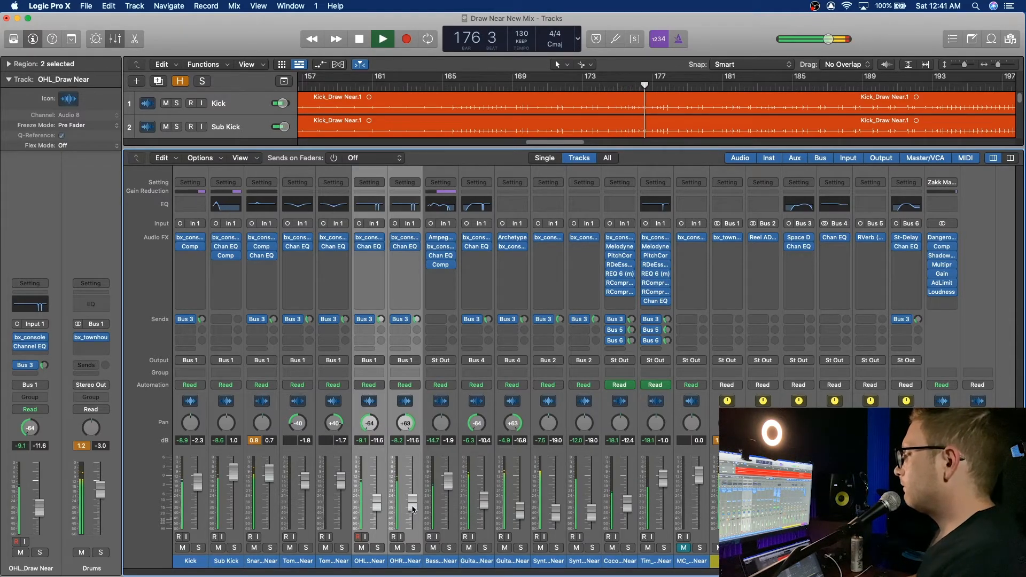
left_click_drag(413, 510, 413, 509)
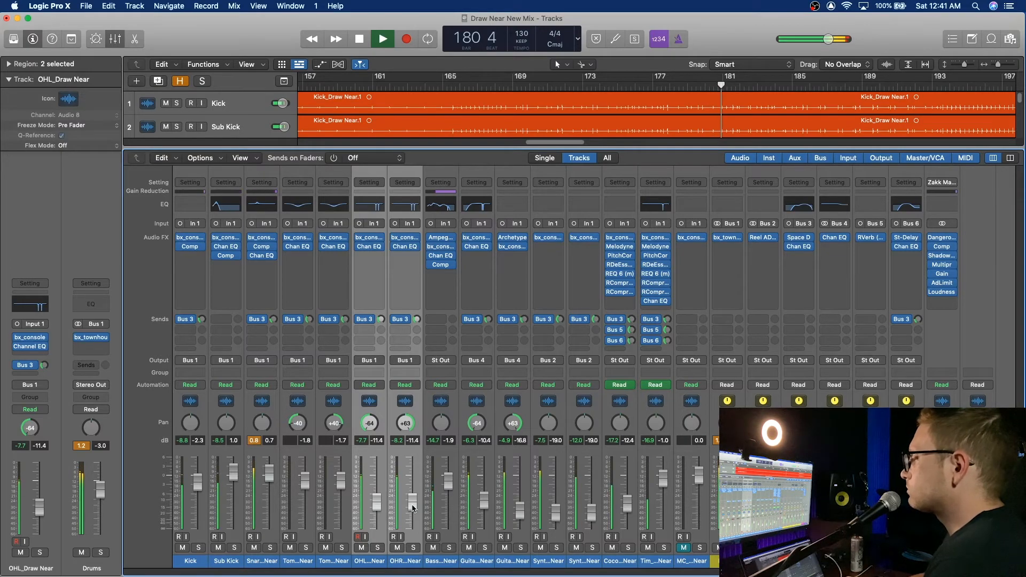
left_click_drag(231, 474, 231, 460)
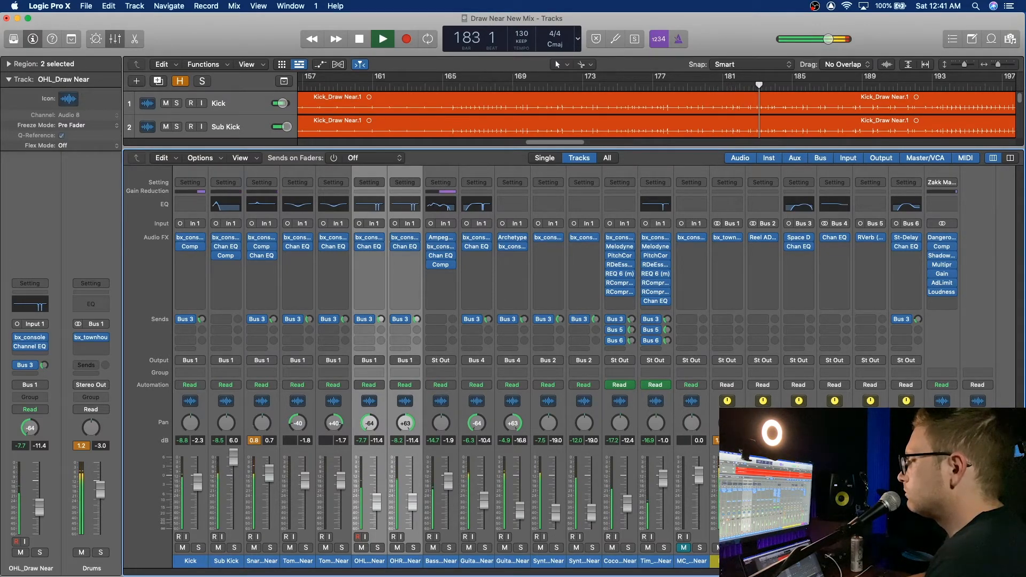
left_click_drag(234, 457, 232, 474)
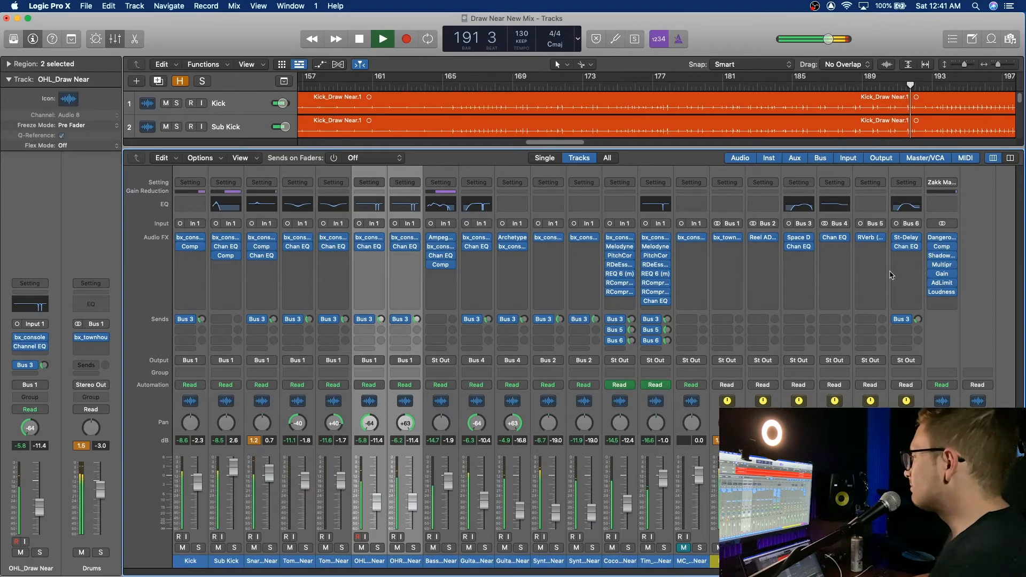
- Raise the high-frequency level slightly in the stereo output's Dangerous BAX EQ Master
left_click(941, 237)
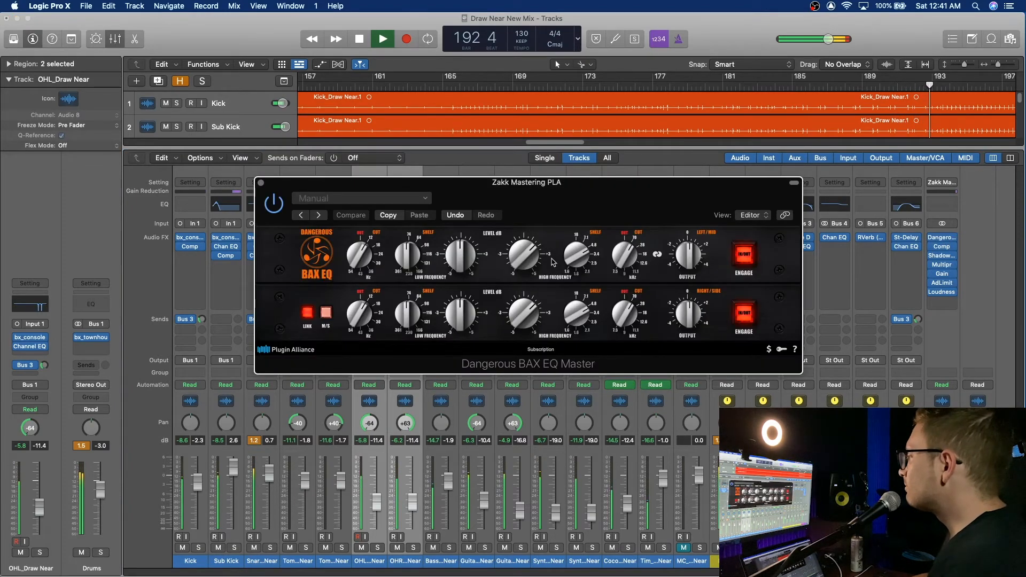
left_click_drag(521, 262, 523, 257)
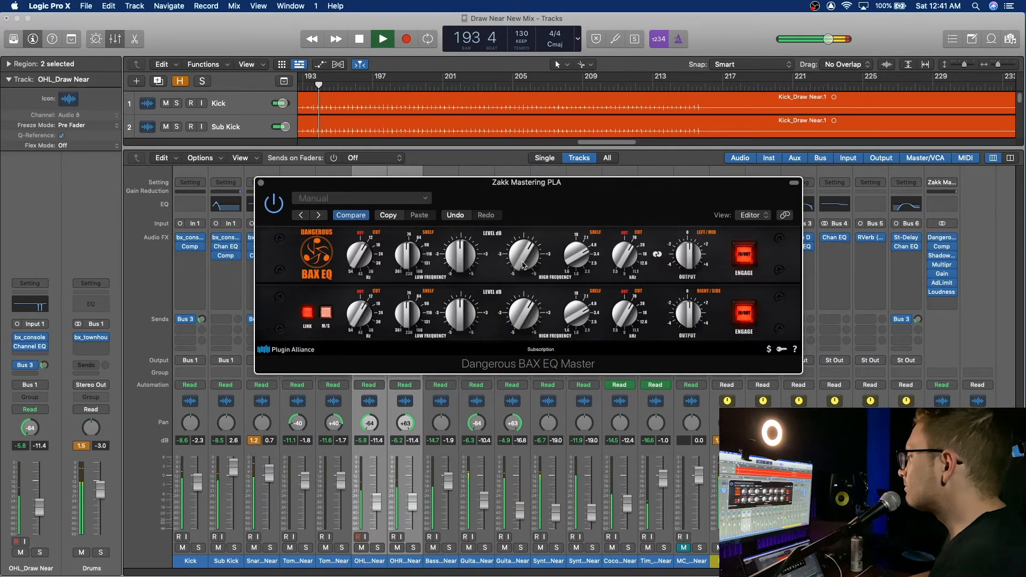
- Set the stereo output Multipressor's compression thresholds to -36.0 dB for band 4 and -27.5 dB for band 1, and close both plug-ins
left_click(943, 264)
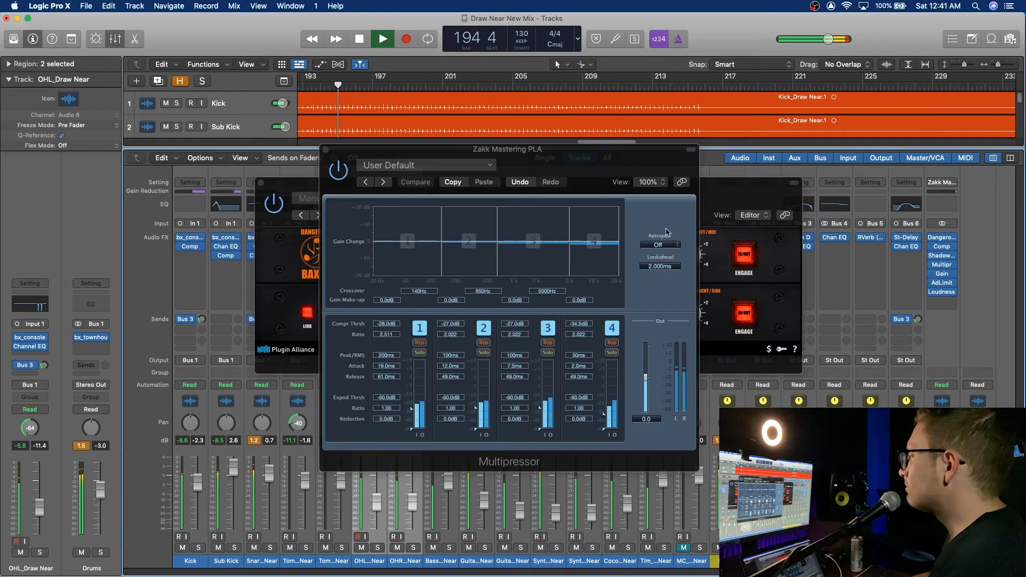
left_click_drag(579, 322, 581, 329)
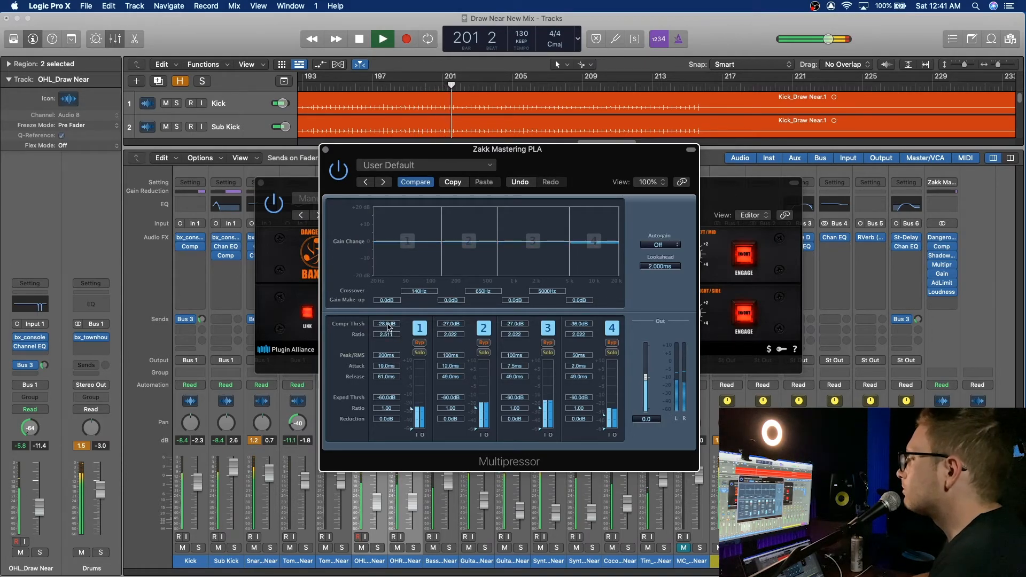
left_click_drag(388, 324, 388, 322)
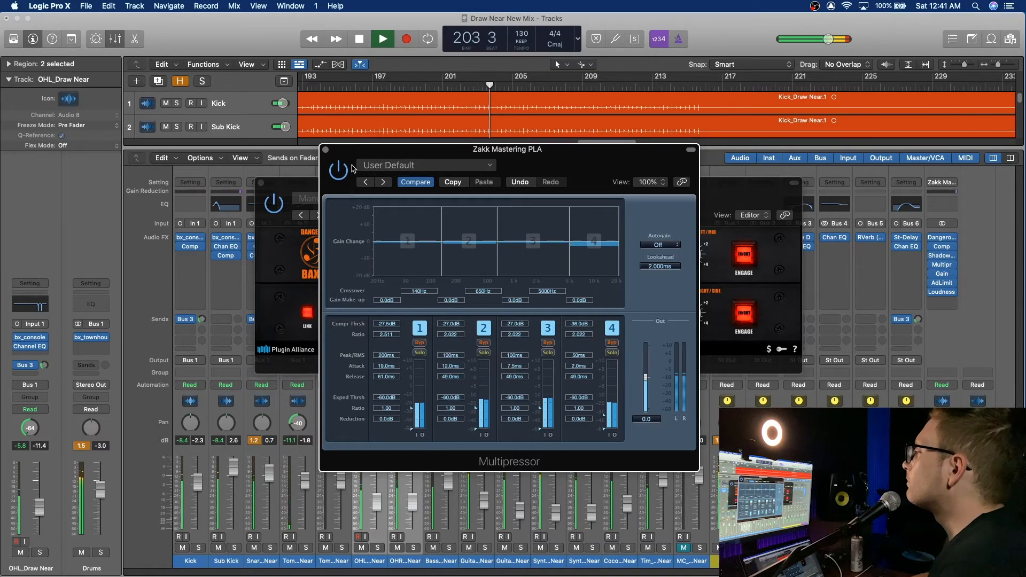
left_click(326, 150)
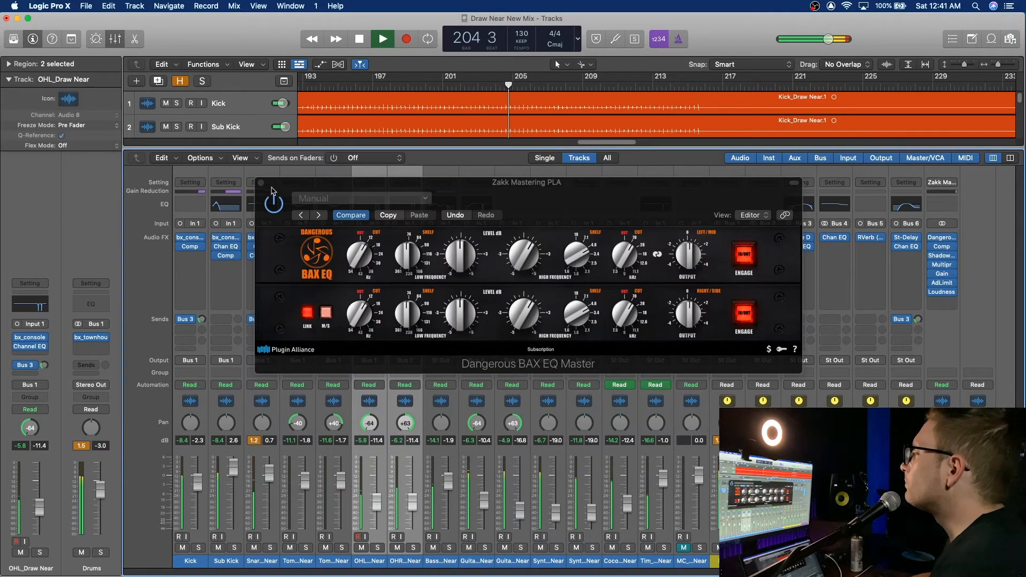
left_click(261, 184)
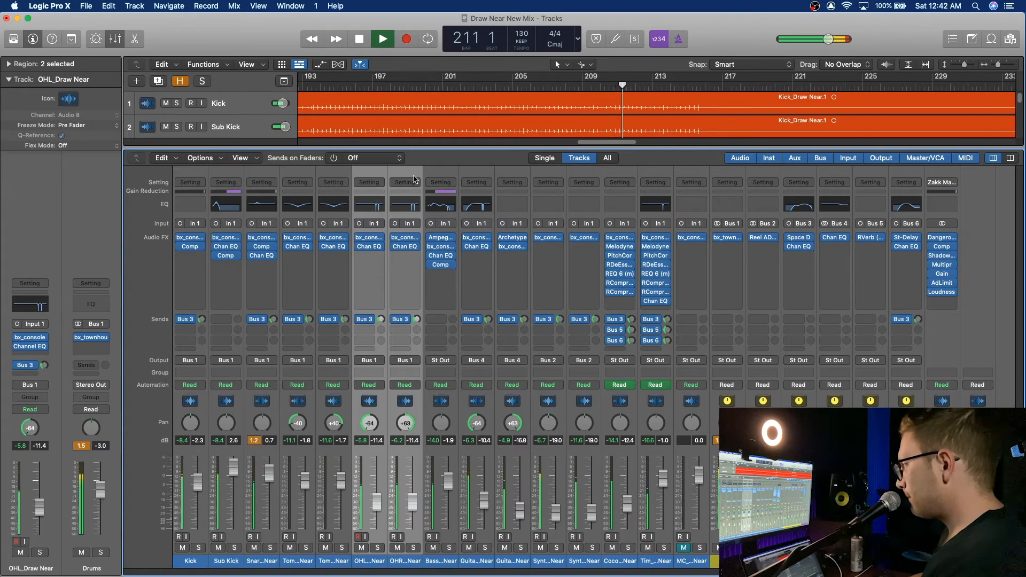
- Stop playback and insert ADPTR MetricAB in stereo after the Loudness meter on the stereo output
key("space")
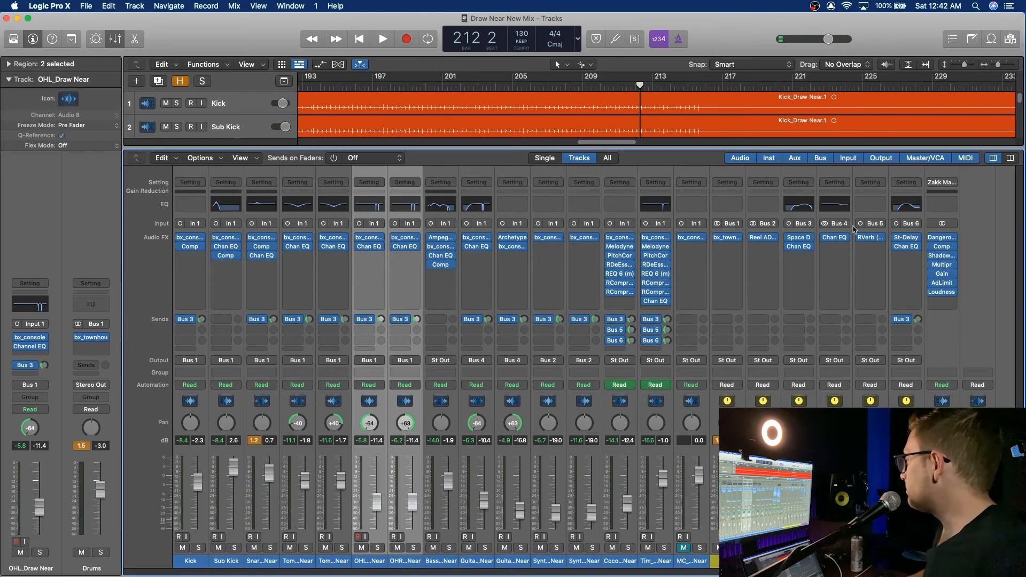
left_click(942, 300)
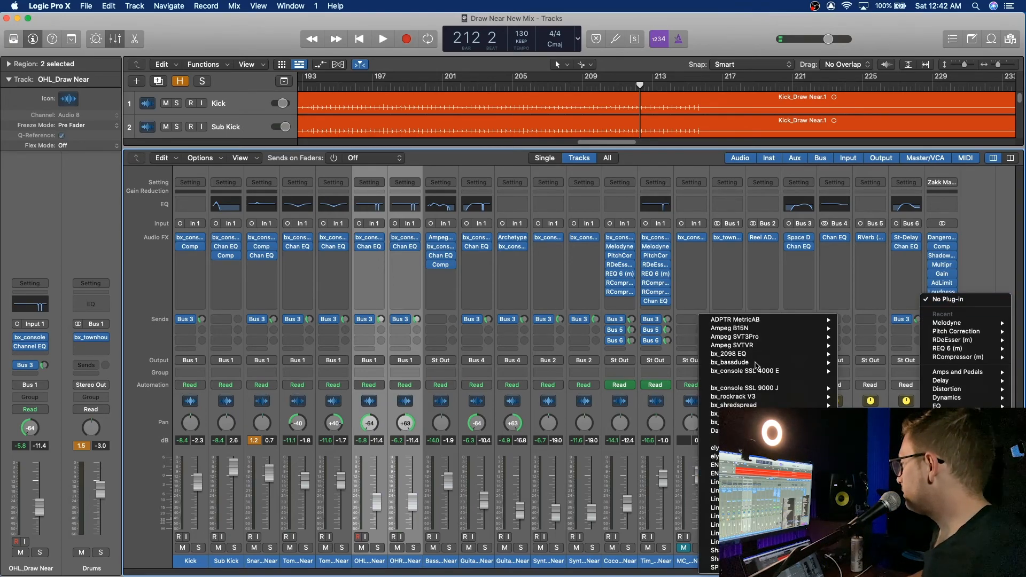
mouse_move(761, 323)
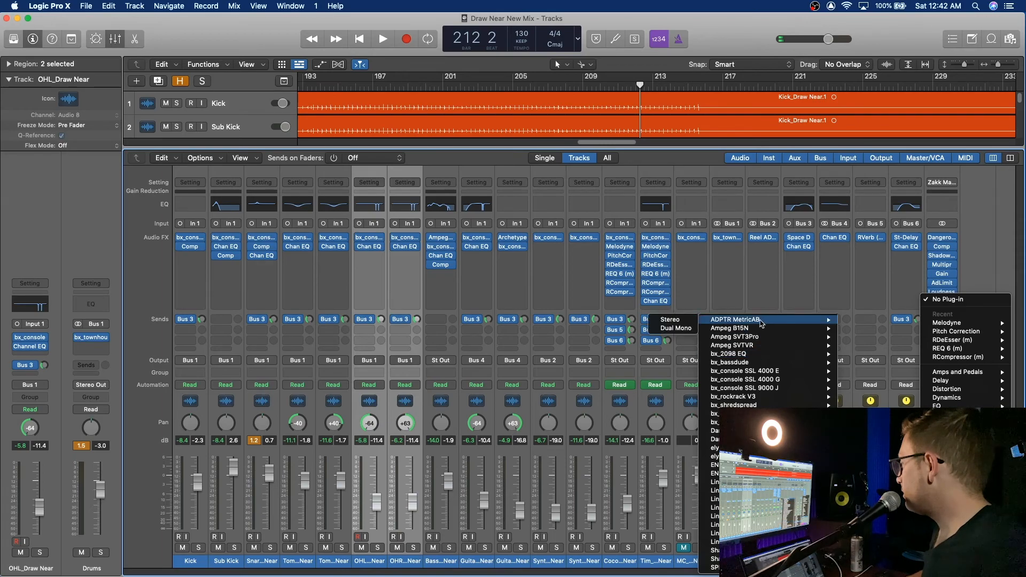
left_click(676, 320)
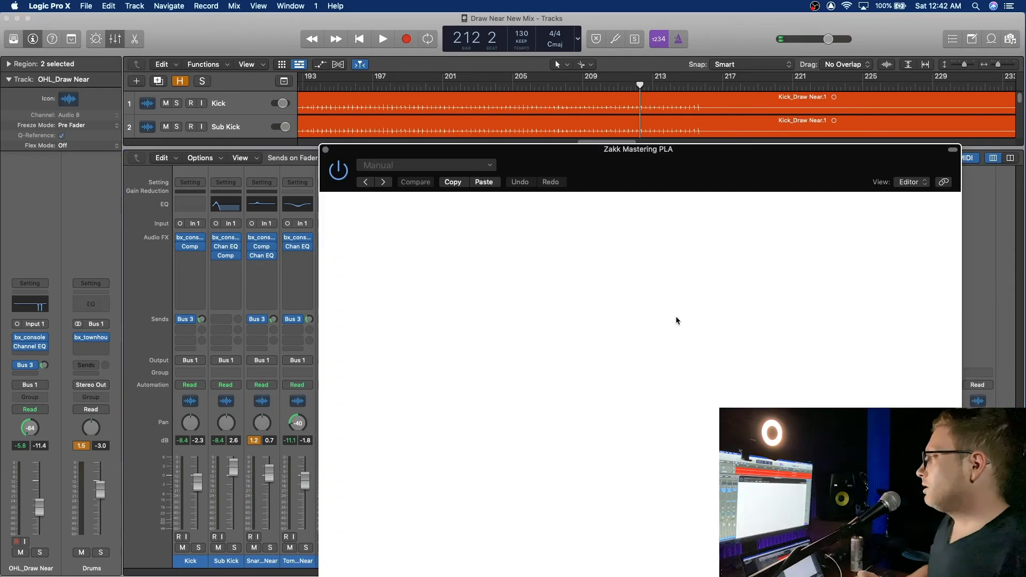